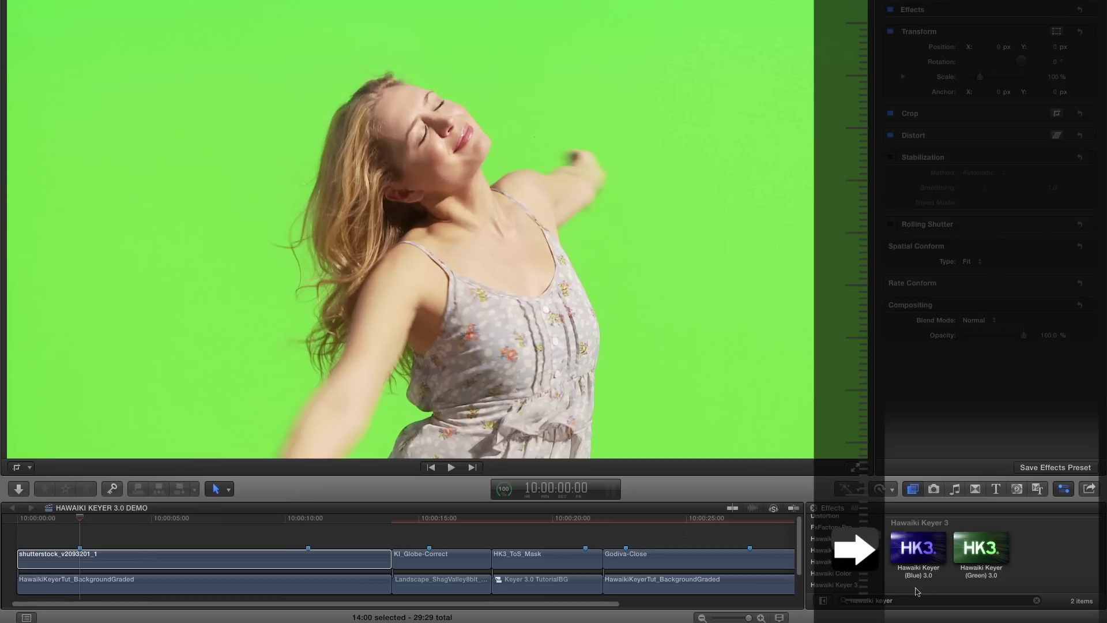
Apply the Hawaiki Keyer (Green) 3.0 effect to the shutterstock green-screen clip in the timeline.
{"action": "left_click", "coordinate": [989, 553]}
{"action": "left_click_drag", "start_coordinate": [989, 552], "coordinate": [161, 563]}
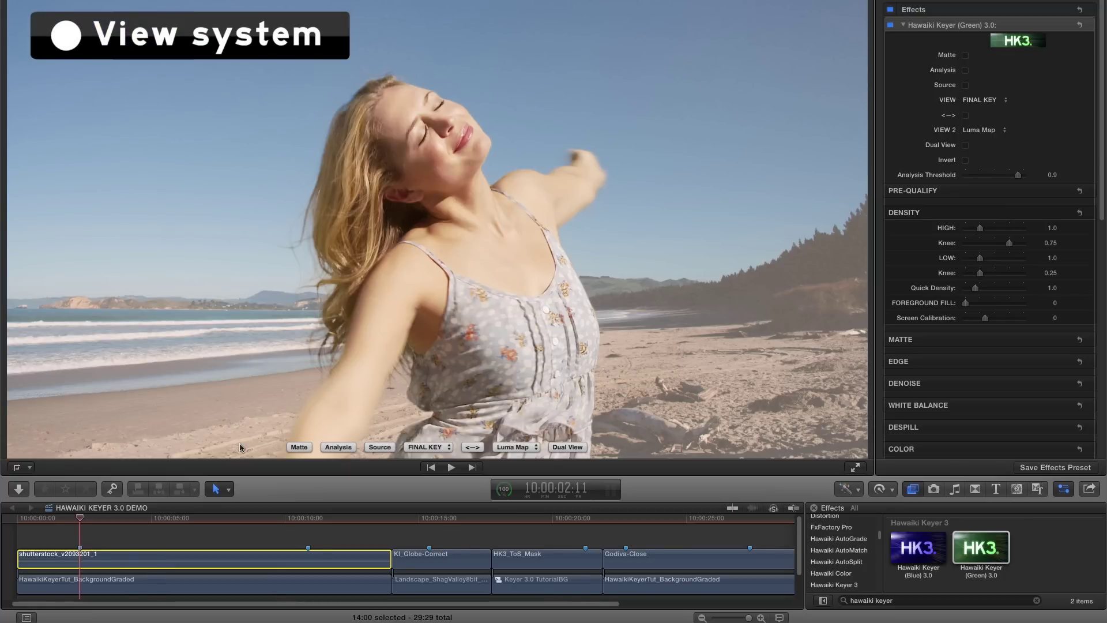
{"action": "left_click", "coordinate": [448, 447]}
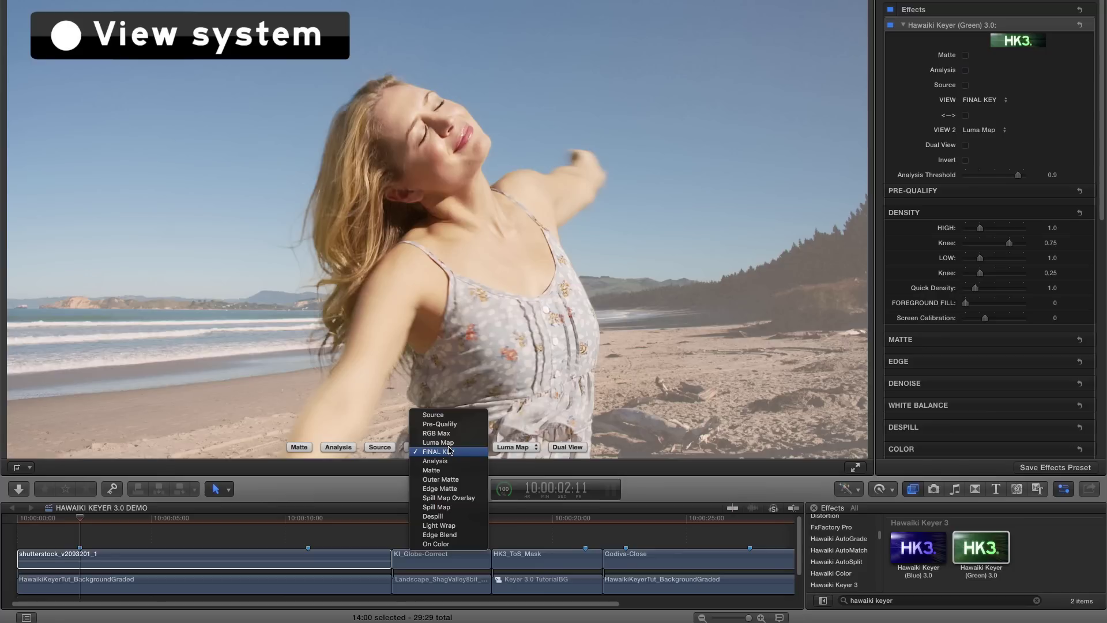
{"action": "left_click", "coordinate": [450, 455]}
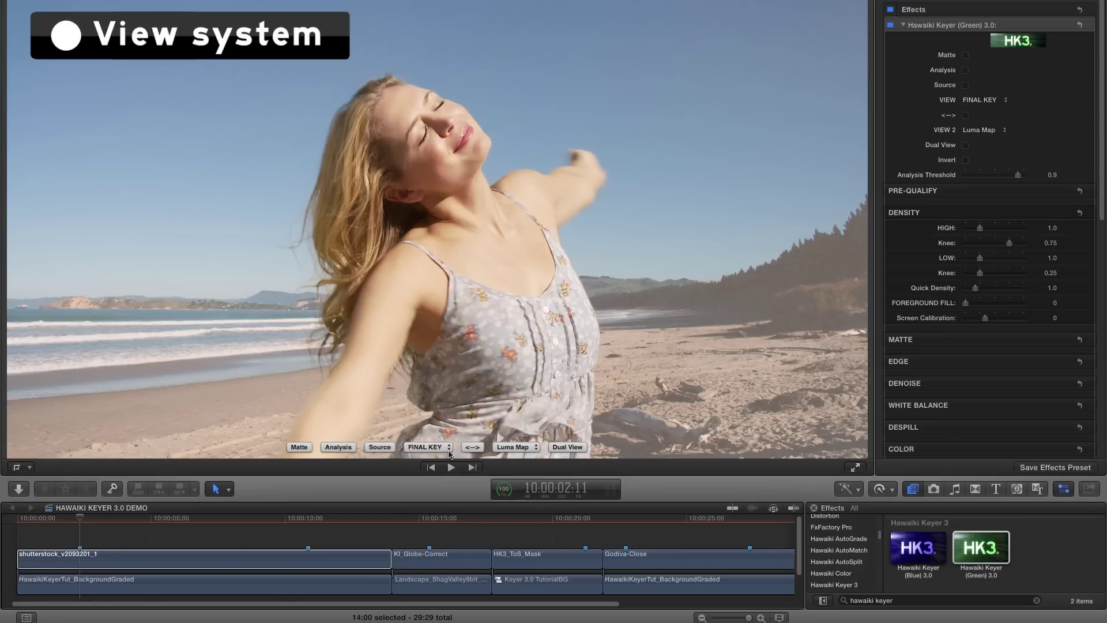
{"action": "left_click", "coordinate": [536, 449]}
{"action": "left_click", "coordinate": [536, 451]}
{"action": "left_click", "coordinate": [476, 449]}
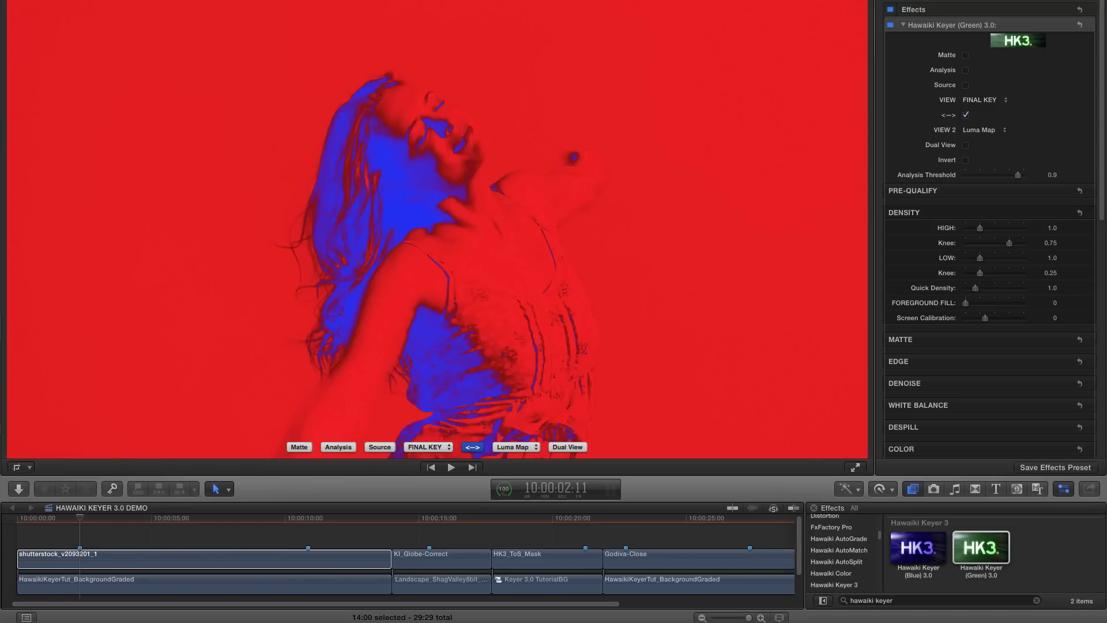
{"action": "left_click", "coordinate": [471, 449]}
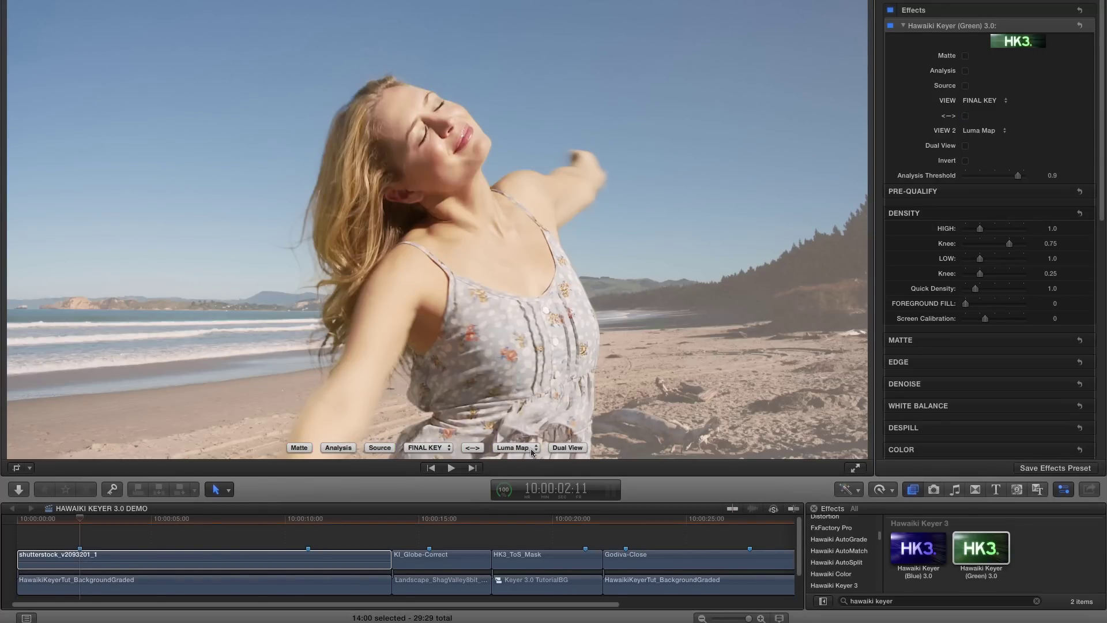
{"action": "left_click", "coordinate": [568, 448]}
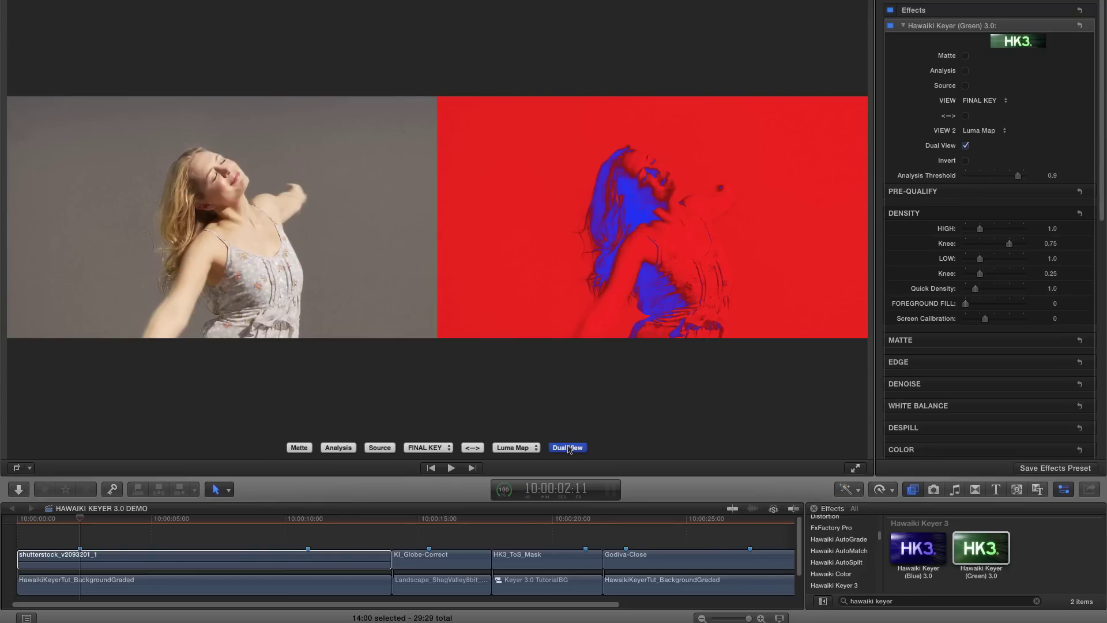
{"action": "left_click", "coordinate": [568, 449]}
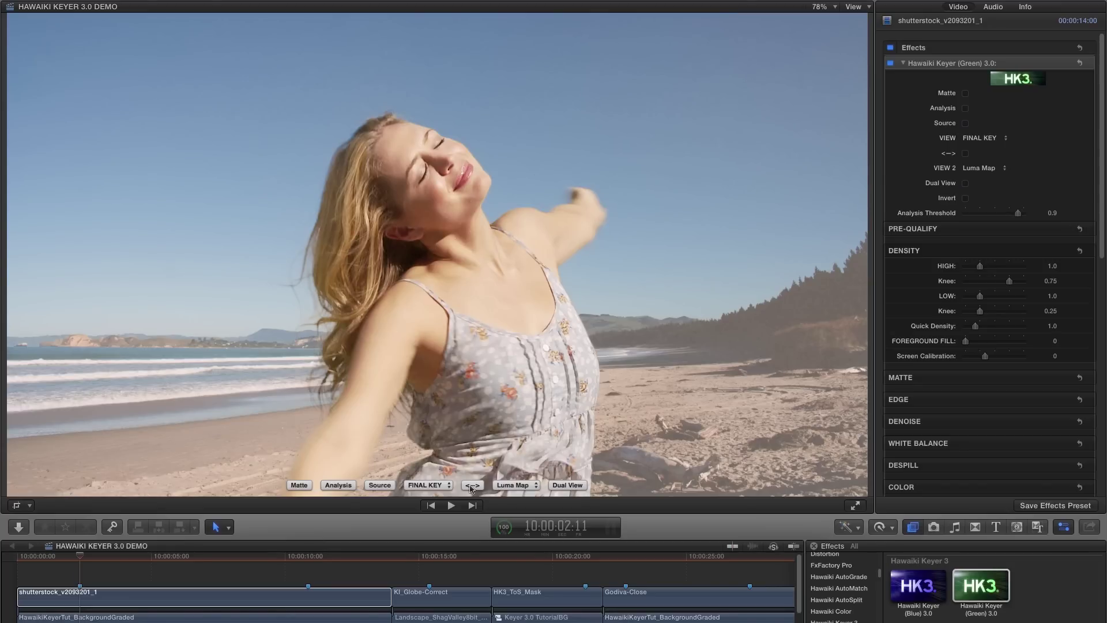
Swap the viewer to the keyer's red and blue Luma Map view with the <-> control.
{"action": "left_click", "coordinate": [472, 485]}
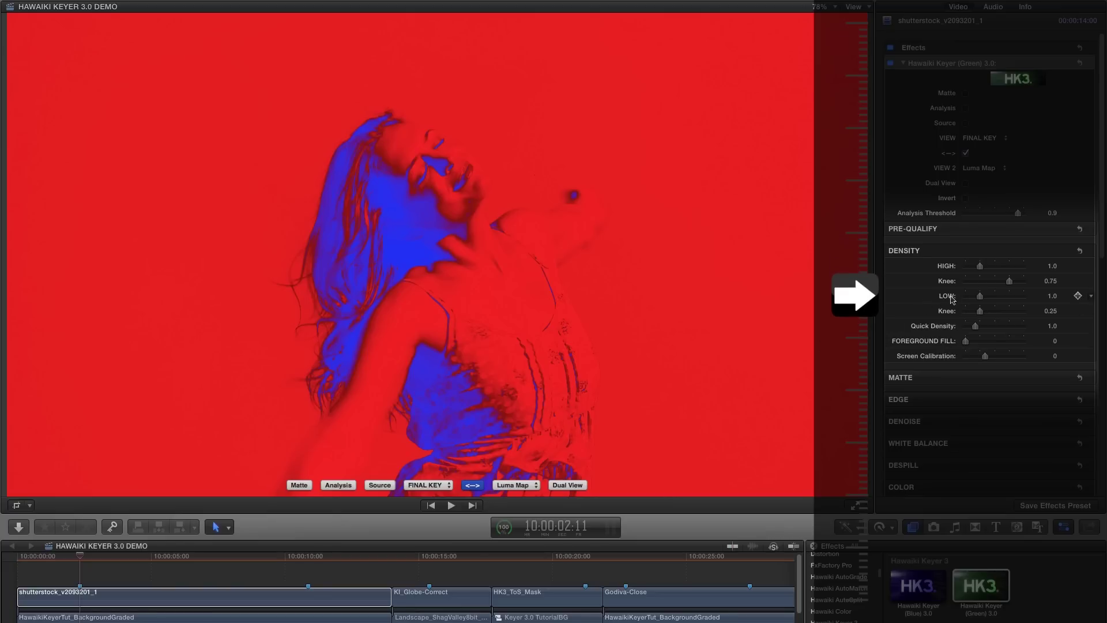
Switch to the Analysis view and raise Density HIGH to 1.51 so the background turns black.
{"action": "left_click", "coordinate": [473, 485]}
{"action": "left_click", "coordinate": [339, 485]}
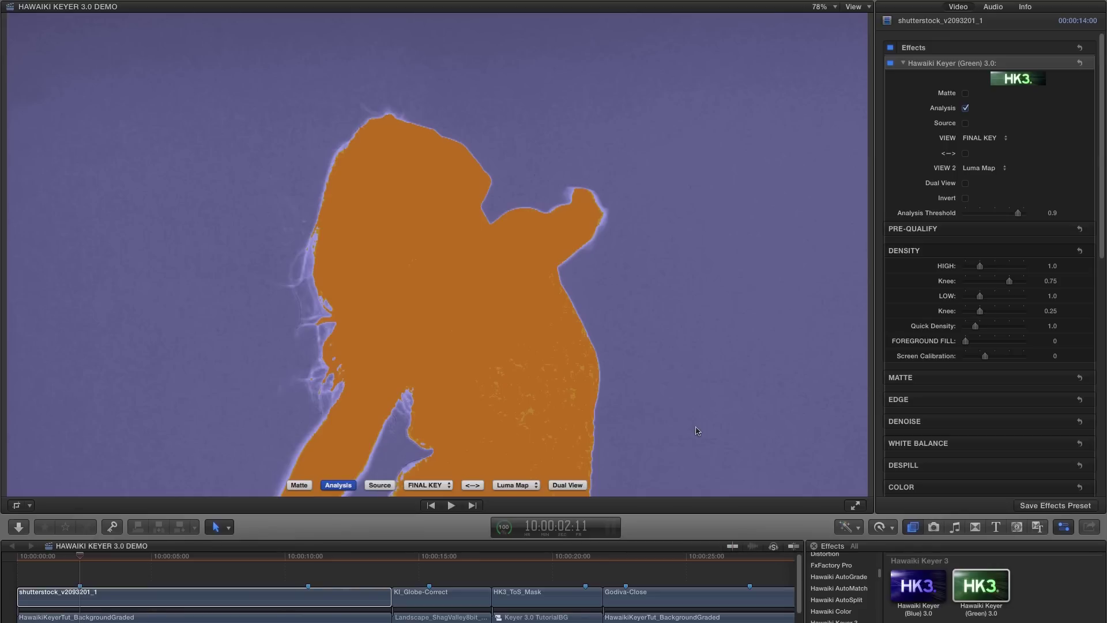
{"action": "left_click_drag", "start_coordinate": [1054, 269], "coordinate": [1054, 241]}
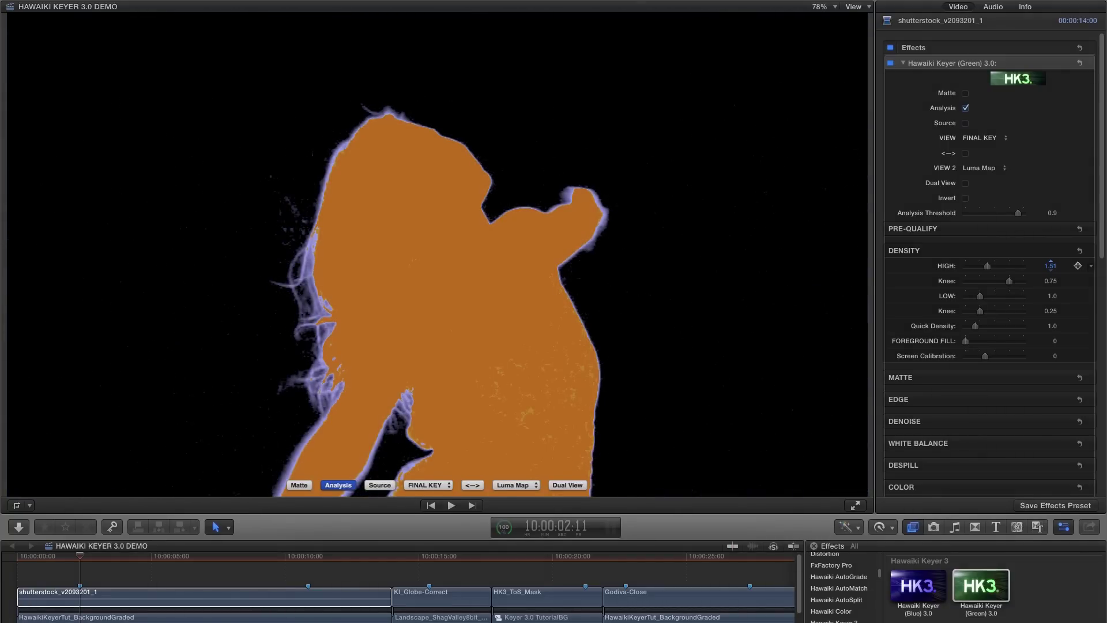
{"action": "left_click_drag", "start_coordinate": [1054, 242], "coordinate": [1054, 241]}
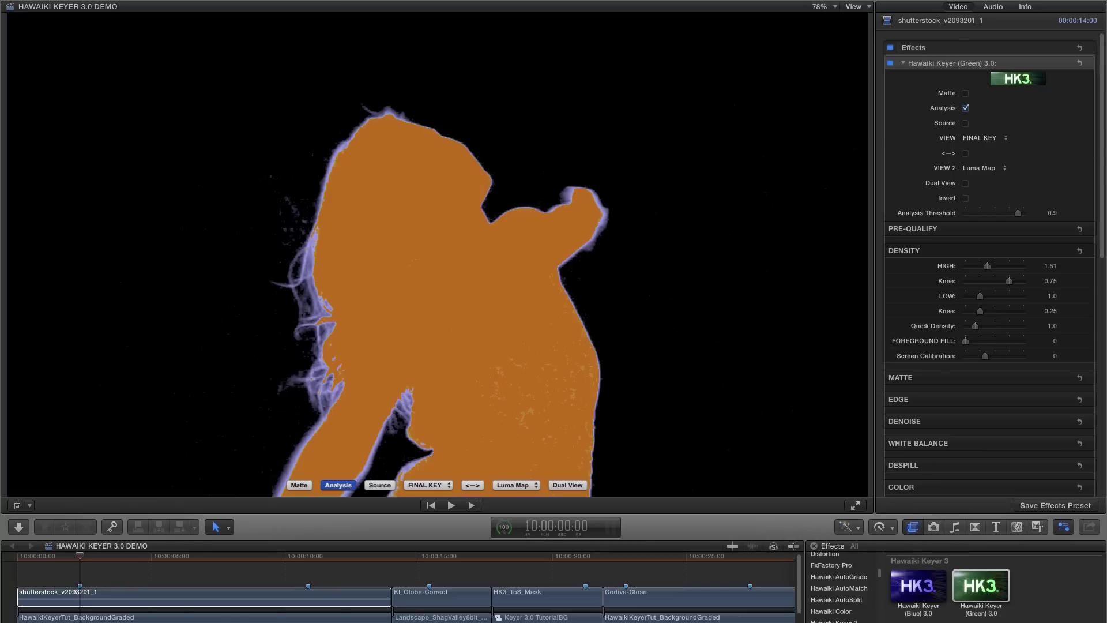
{"action": "left_click_drag", "start_coordinate": [1051, 266], "coordinate": [1051, 257]}
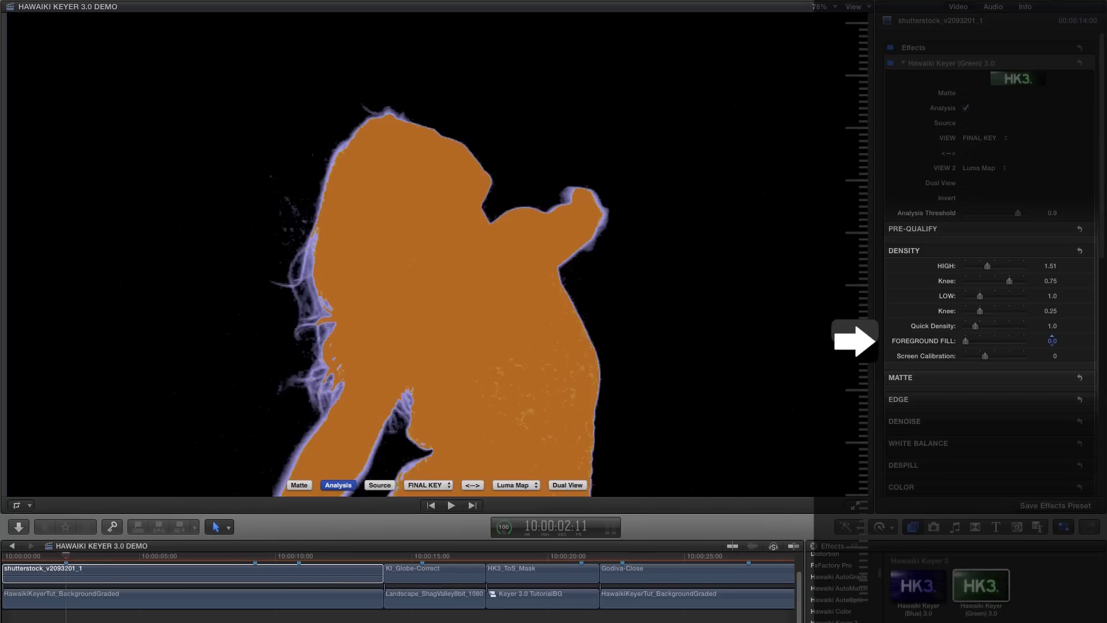
Raise Foreground Fill to about 0.28, leave Analysis view and play the keyed beach clip.
{"action": "key", "text": "Up"}
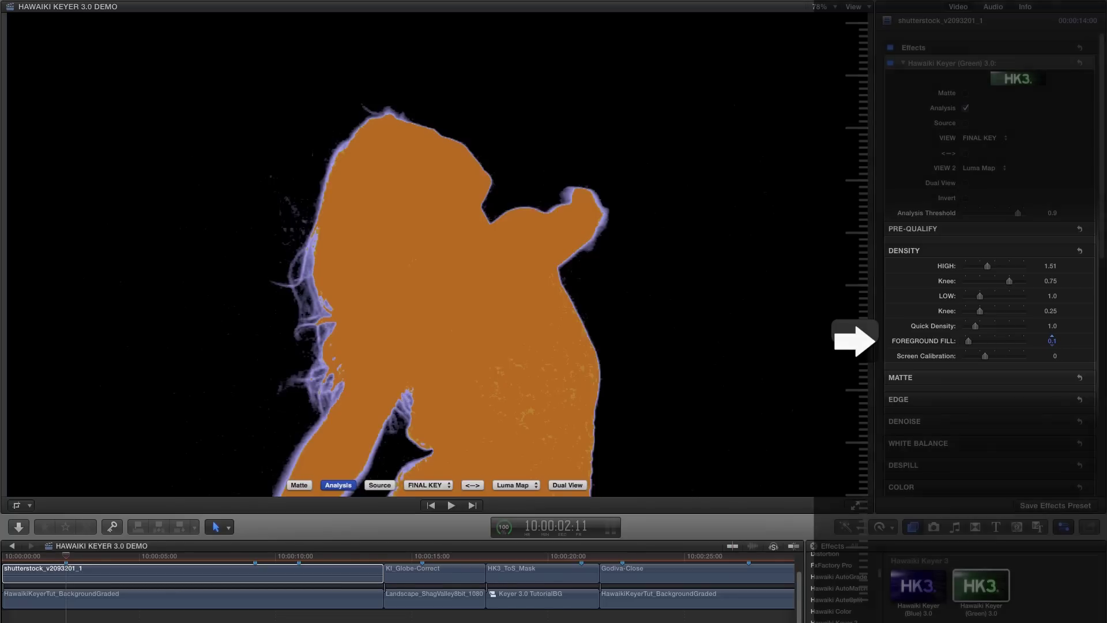
{"action": "key", "text": "Up"}
{"action": "key", "text": "Up"}
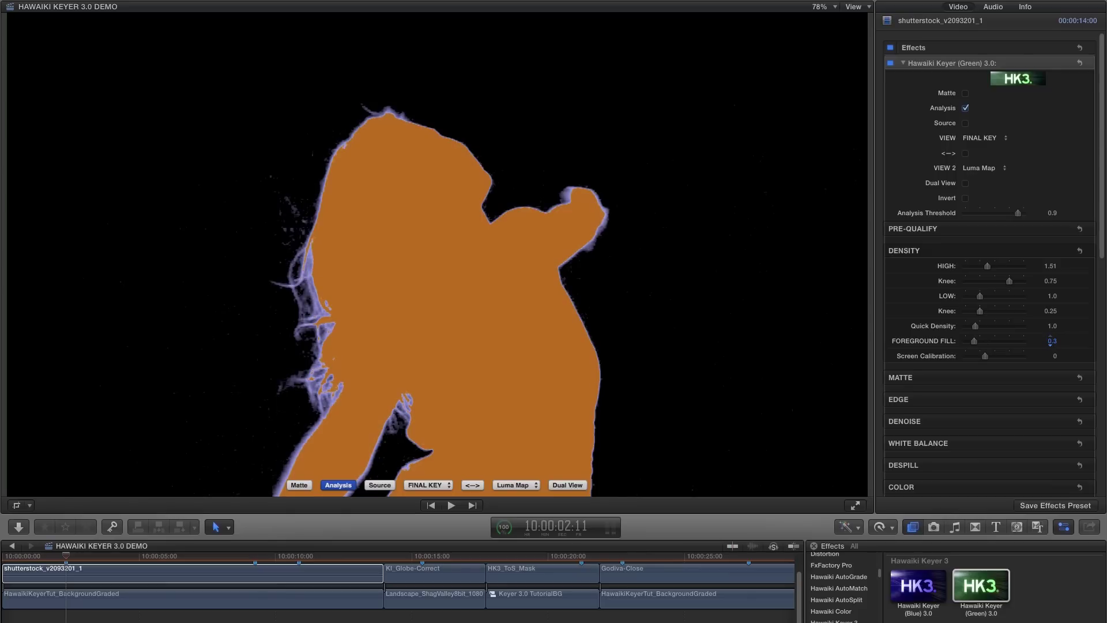
{"action": "left_click", "coordinate": [338, 485]}
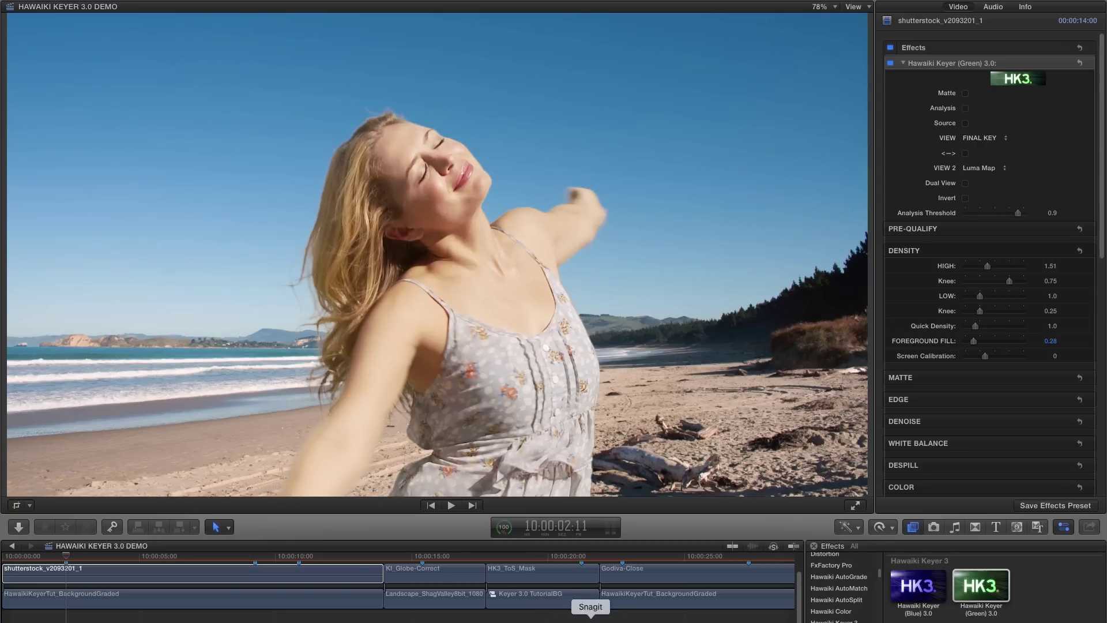
{"action": "key", "text": "space"}
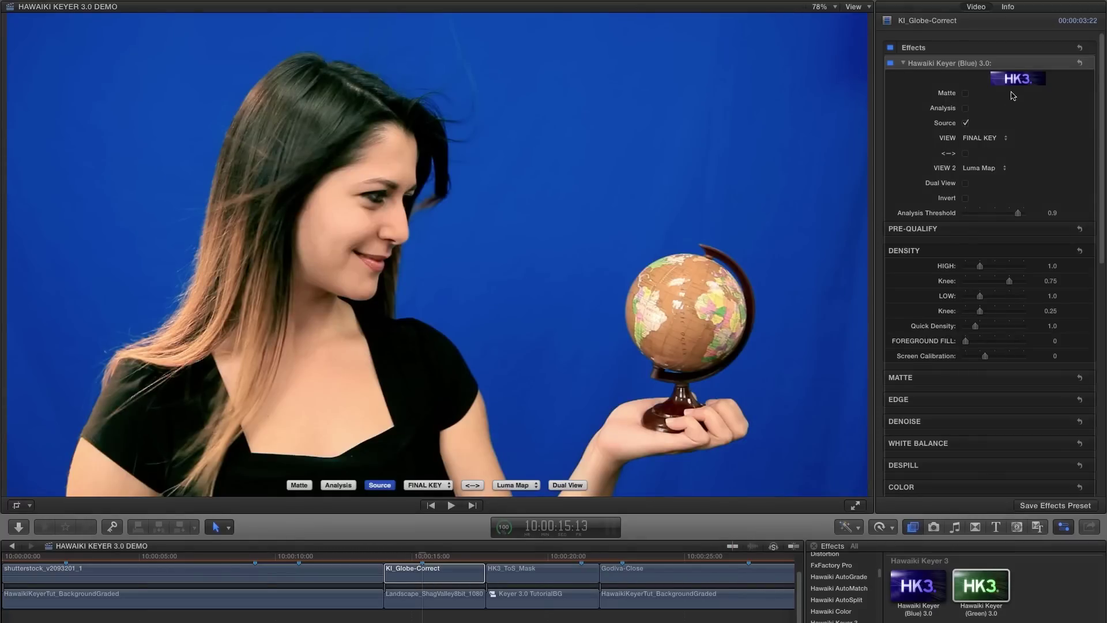
Turn off Source on the KI_Globe-Correct clip and show its blue-keyer luma map.
{"action": "left_click", "coordinate": [379, 486]}
{"action": "left_click", "coordinate": [473, 486]}
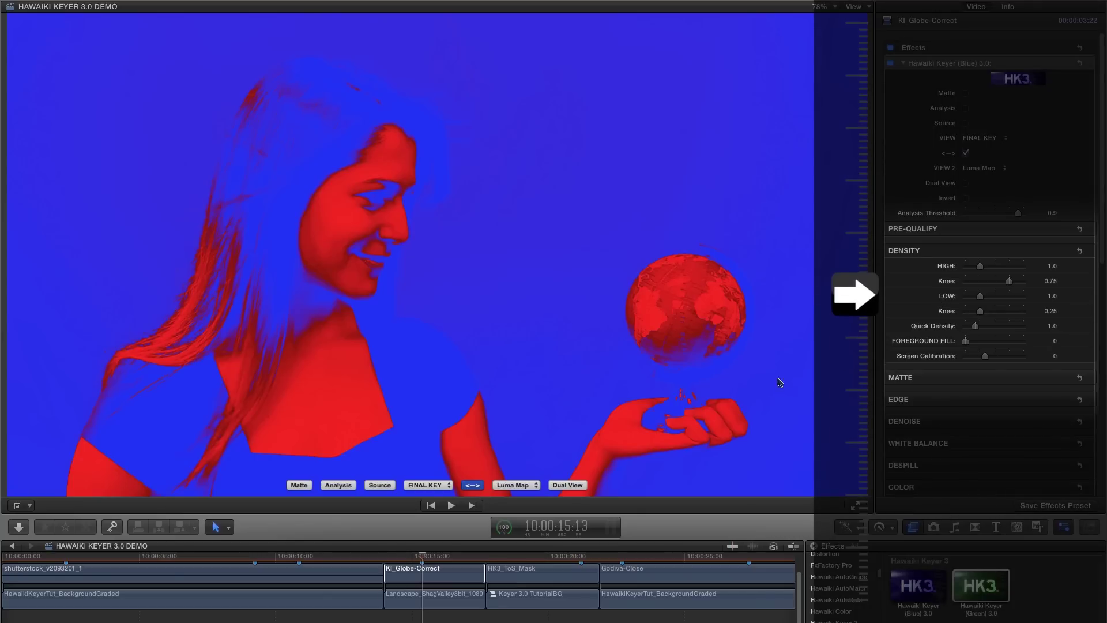
In the Analysis view, set the globe clip's Density LOW to 1.16 and Foreground Fill to 0.04.
{"action": "left_click", "coordinate": [472, 485]}
{"action": "left_click", "coordinate": [336, 485]}
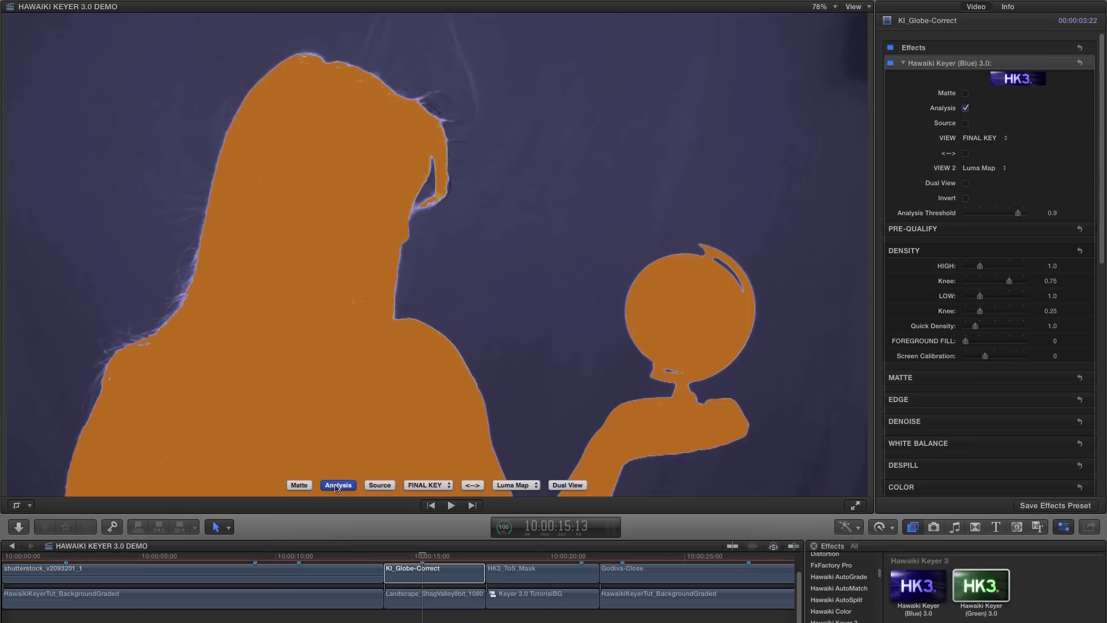
{"action": "left_click_drag", "start_coordinate": [1056, 299], "coordinate": [1055, 284]}
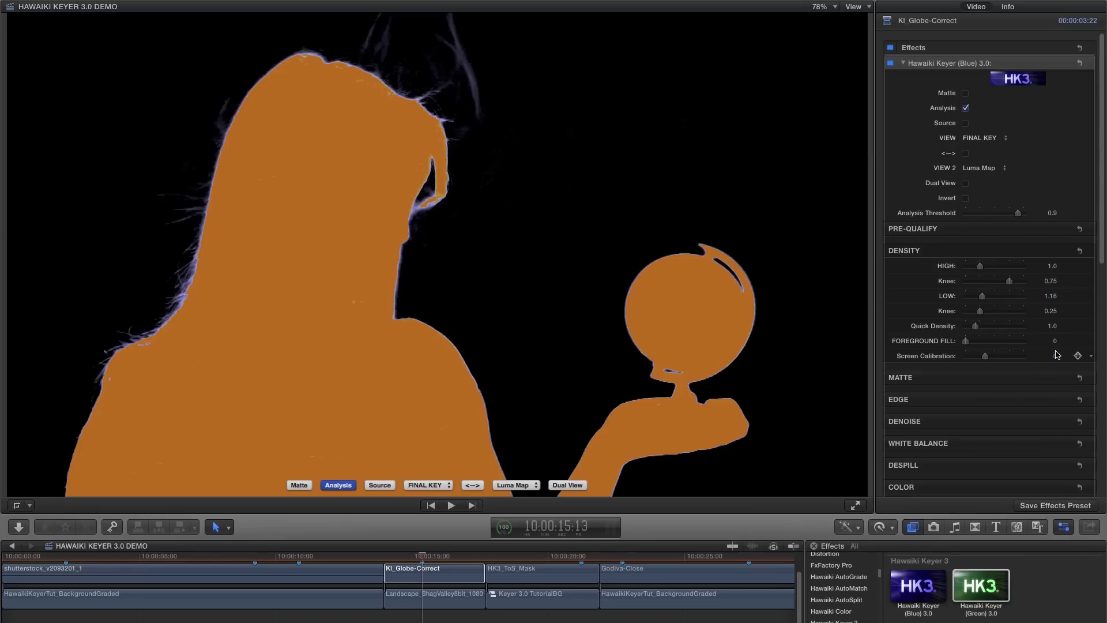
{"action": "left_click_drag", "start_coordinate": [1055, 341], "coordinate": [1055, 337]}
Compare the globe key across the final, luma map and analysis views, then play it.
{"action": "left_click", "coordinate": [340, 487]}
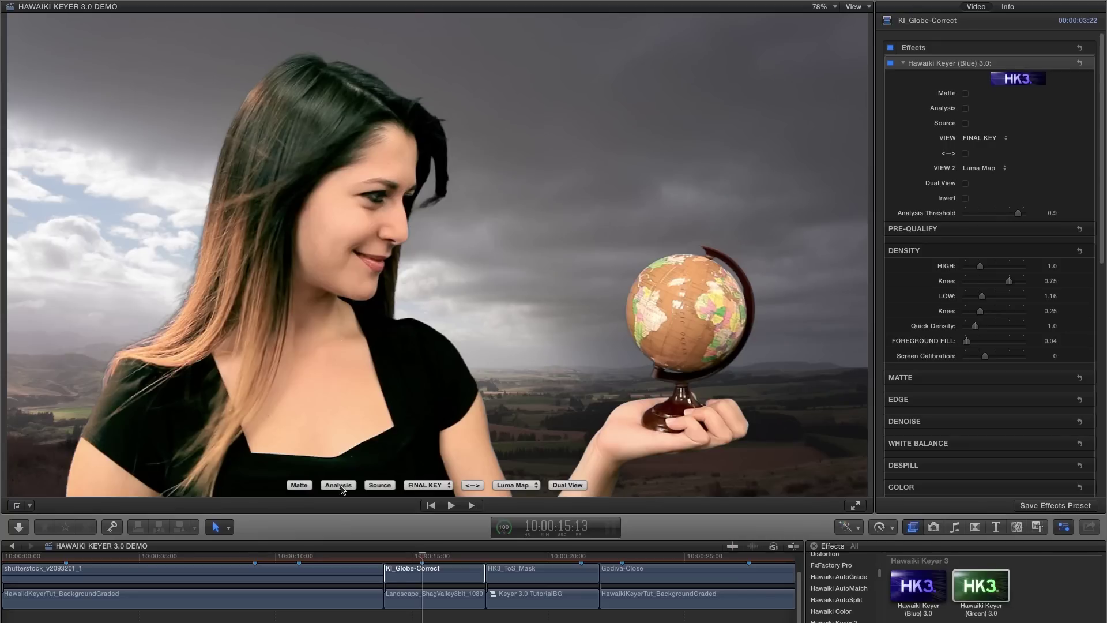
{"action": "left_click", "coordinate": [473, 486]}
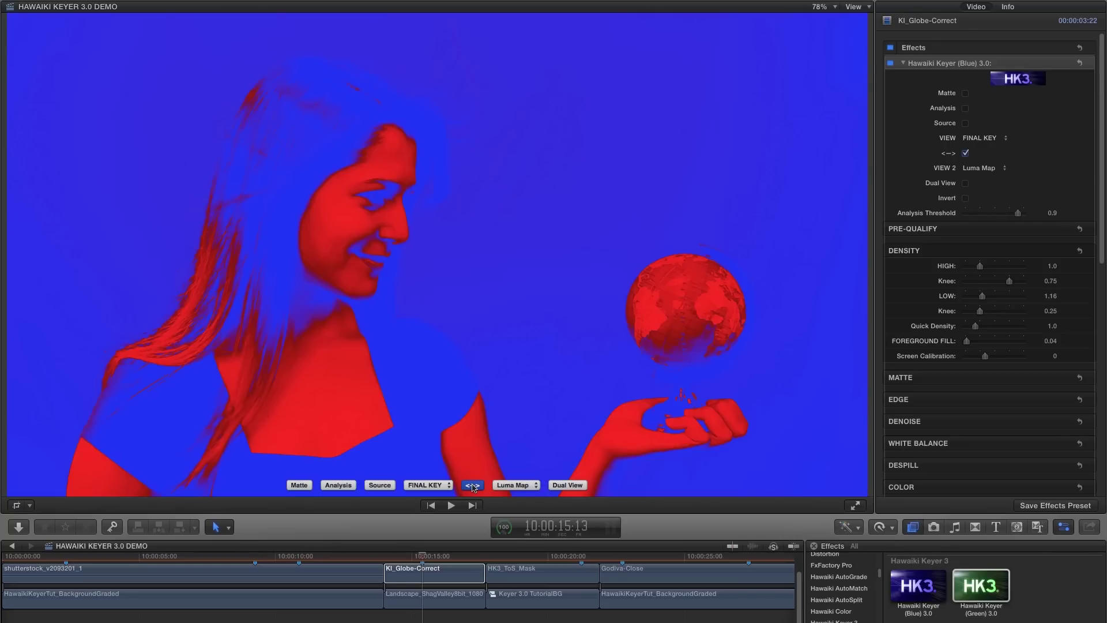
{"action": "left_click", "coordinate": [473, 486]}
{"action": "left_click", "coordinate": [337, 486]}
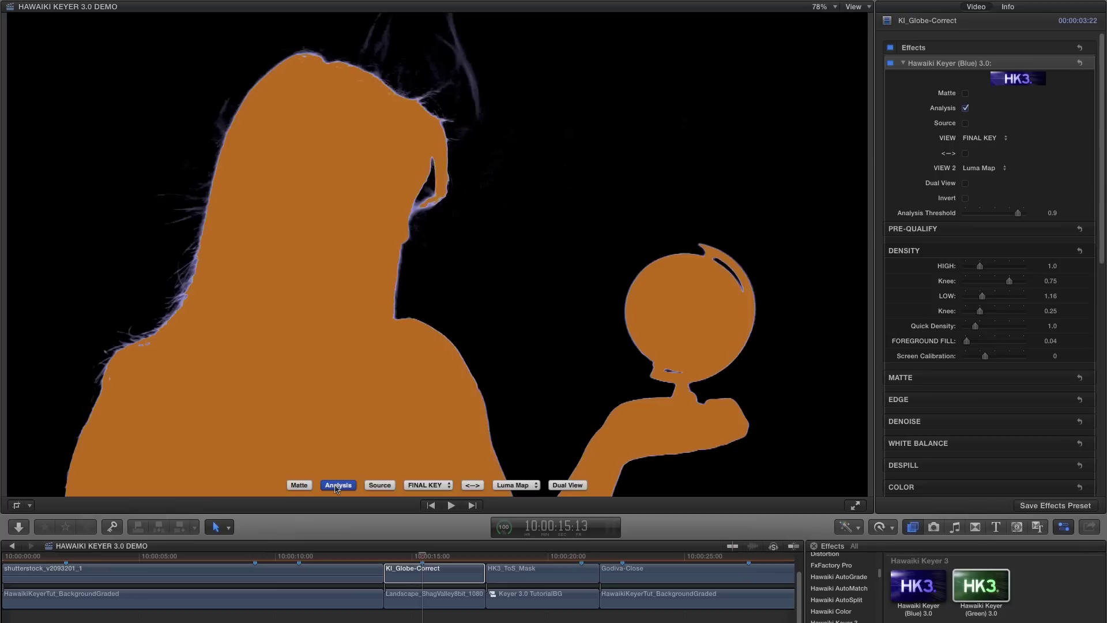
{"action": "left_click", "coordinate": [337, 487]}
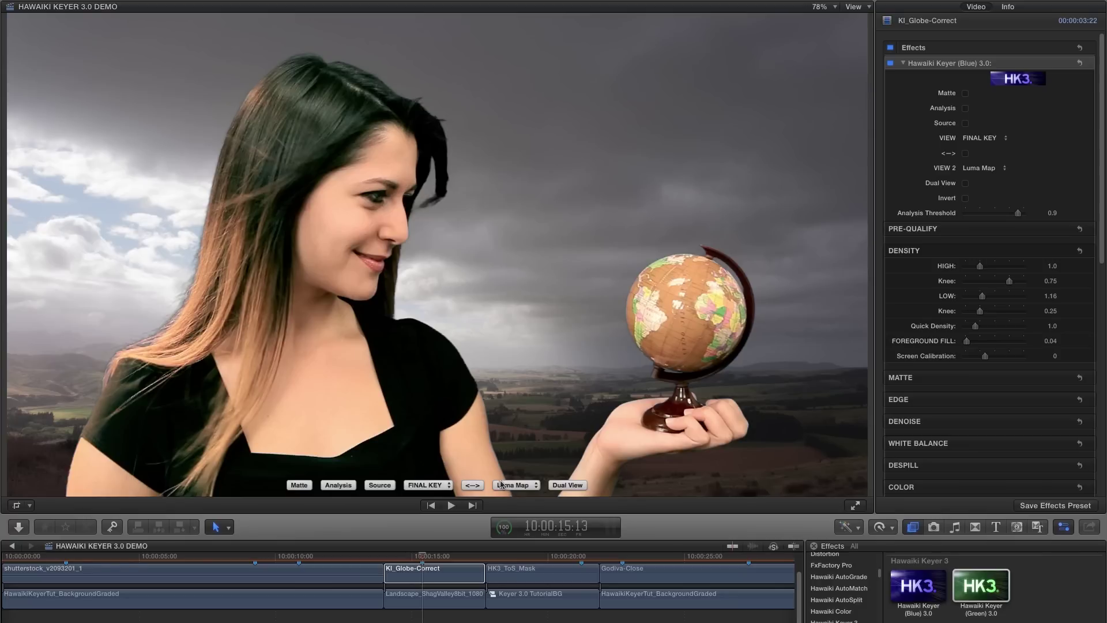
{"action": "left_click", "coordinate": [473, 487]}
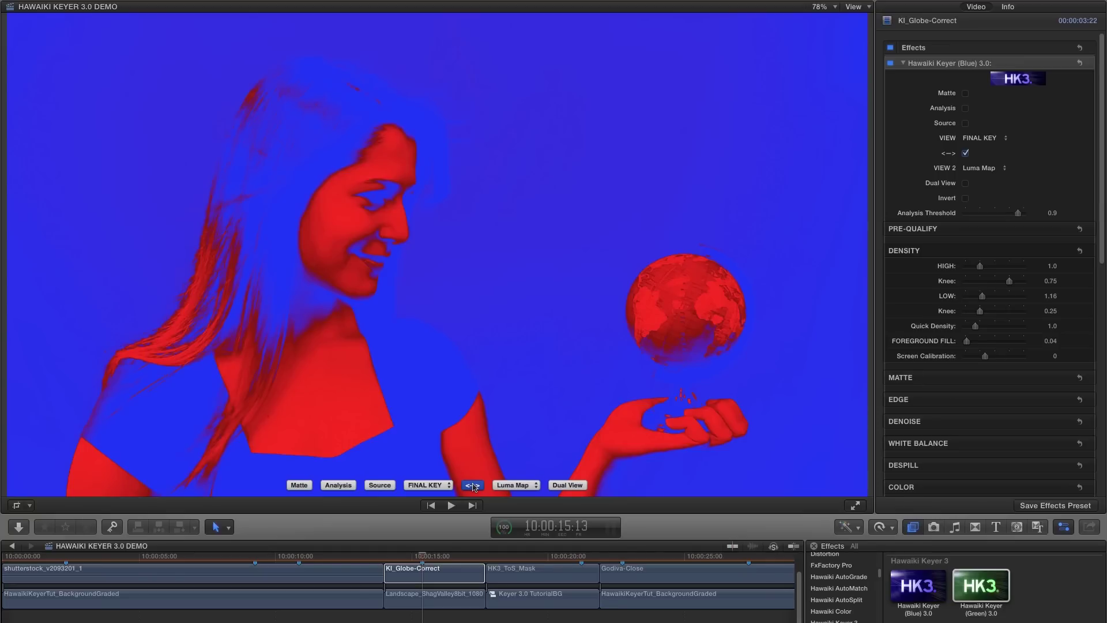
{"action": "left_click", "coordinate": [472, 486]}
{"action": "key", "text": "space"}
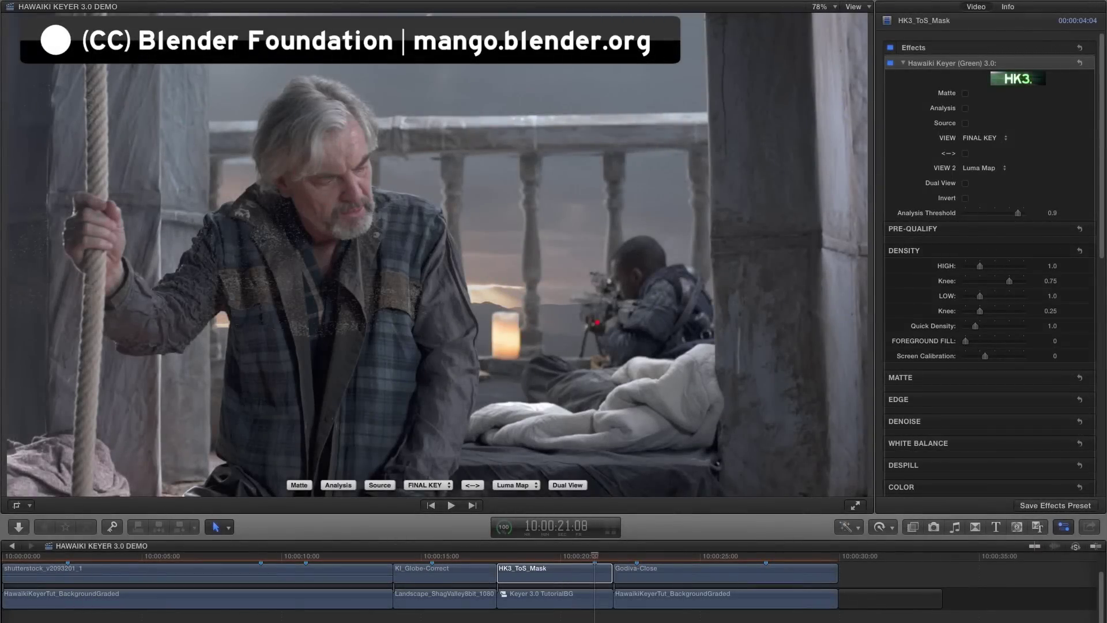
In the HK3_ToS_Mask Analysis view, raise Density HIGH and lower the Density Knee to about 0.53.
{"action": "left_click", "coordinate": [472, 486]}
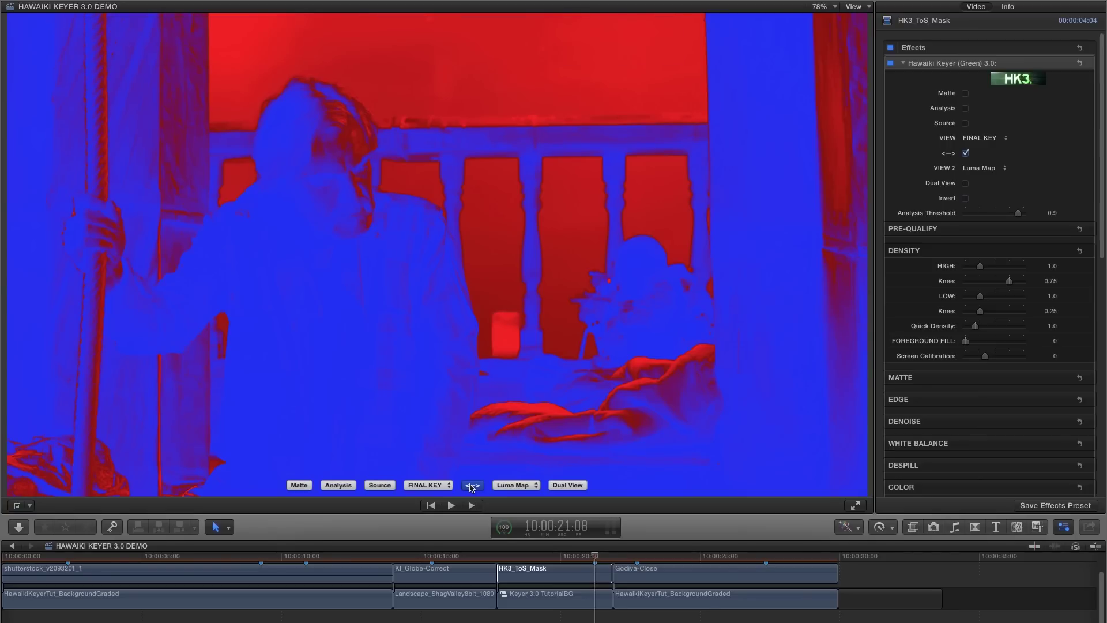
{"action": "left_click", "coordinate": [472, 486]}
{"action": "left_click", "coordinate": [341, 485]}
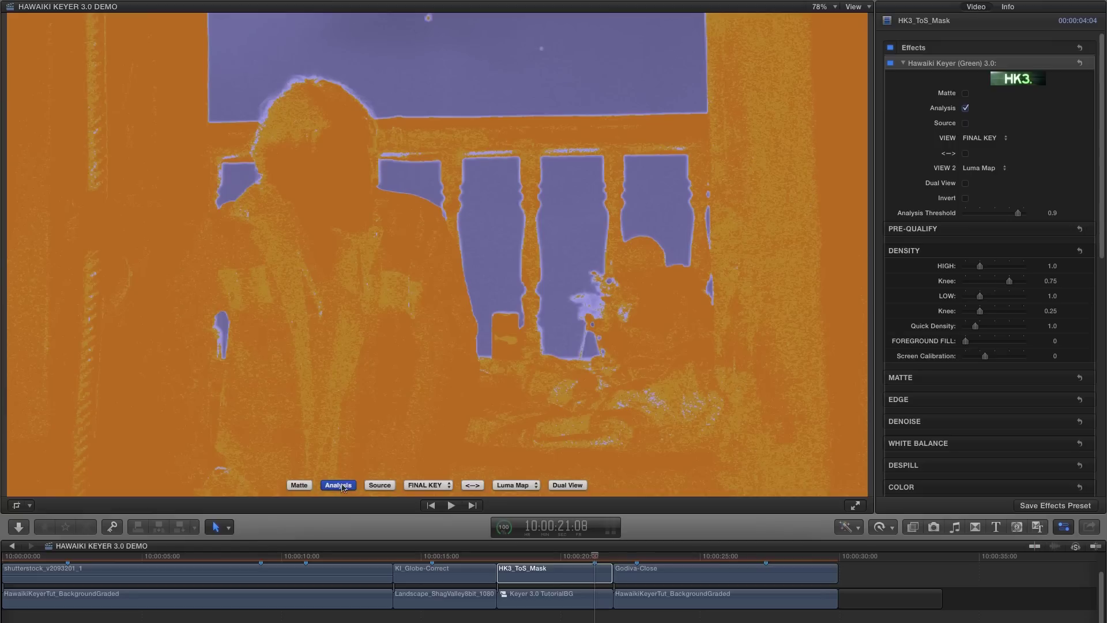
{"action": "left_click_drag", "start_coordinate": [981, 266], "coordinate": [996, 269]}
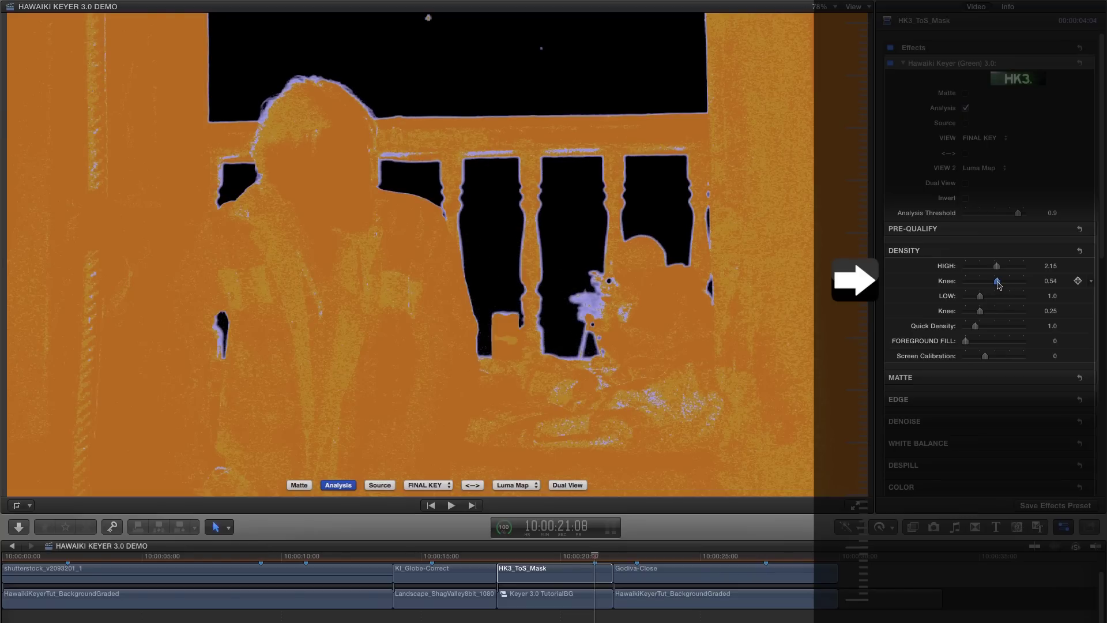
{"action": "left_click_drag", "start_coordinate": [998, 285], "coordinate": [996, 283]}
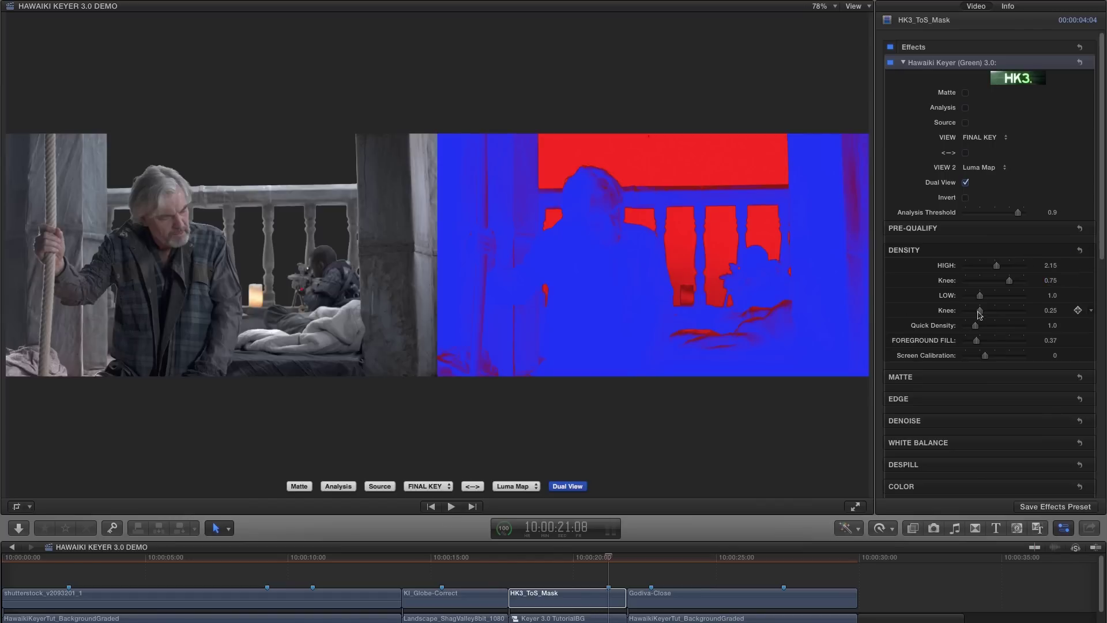
{"action": "mouse_move", "coordinate": [1052, 282]}
{"action": "left_mouse_down"}
{"action": "mouse_move", "coordinate": [1027, 280]}
{"action": "mouse_move", "coordinate": [1064, 280]}
{"action": "mouse_move", "coordinate": [1044, 280]}
{"action": "left_mouse_up"}
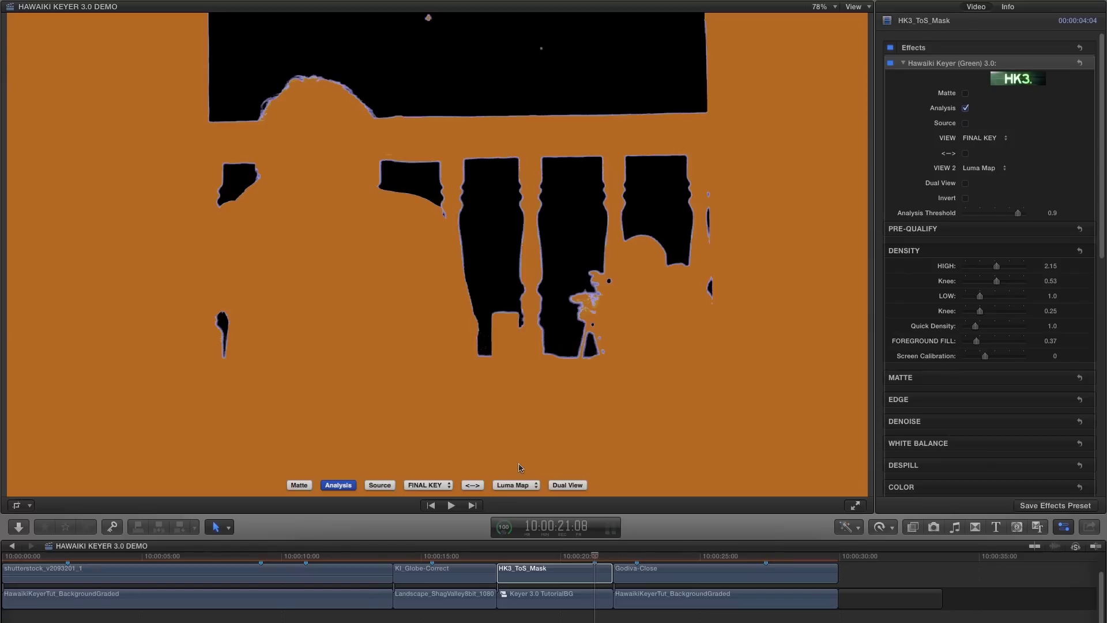
Expand the Pre-Qualify settings and set RGB Max as the second view in Dual View.
{"action": "left_click", "coordinate": [1064, 229]}
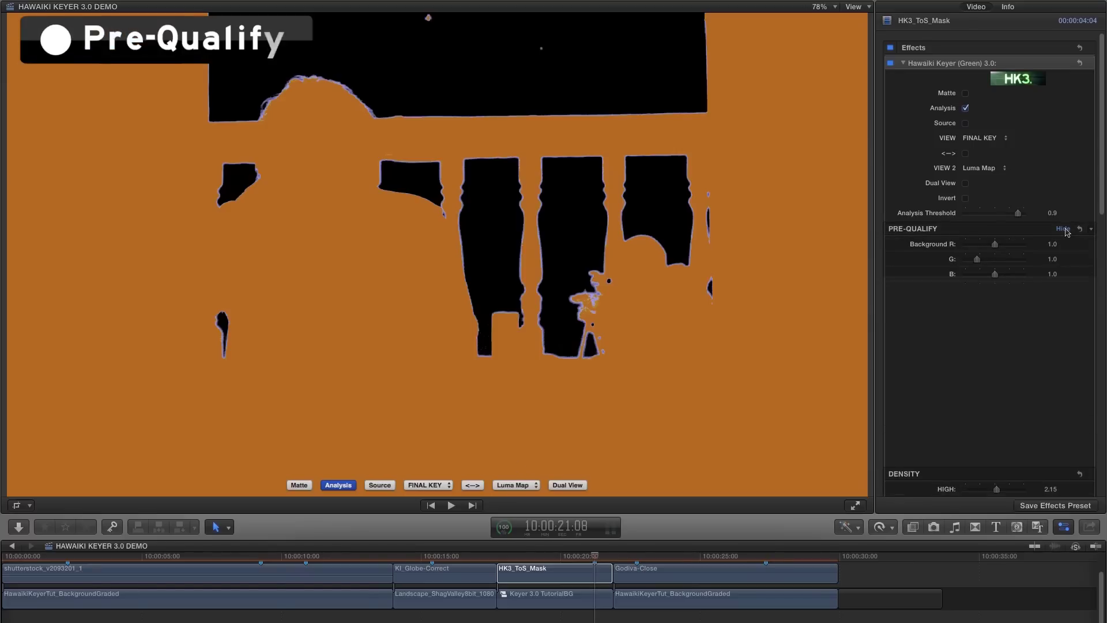
{"action": "left_click_drag", "start_coordinate": [1102, 203], "coordinate": [1101, 253]}
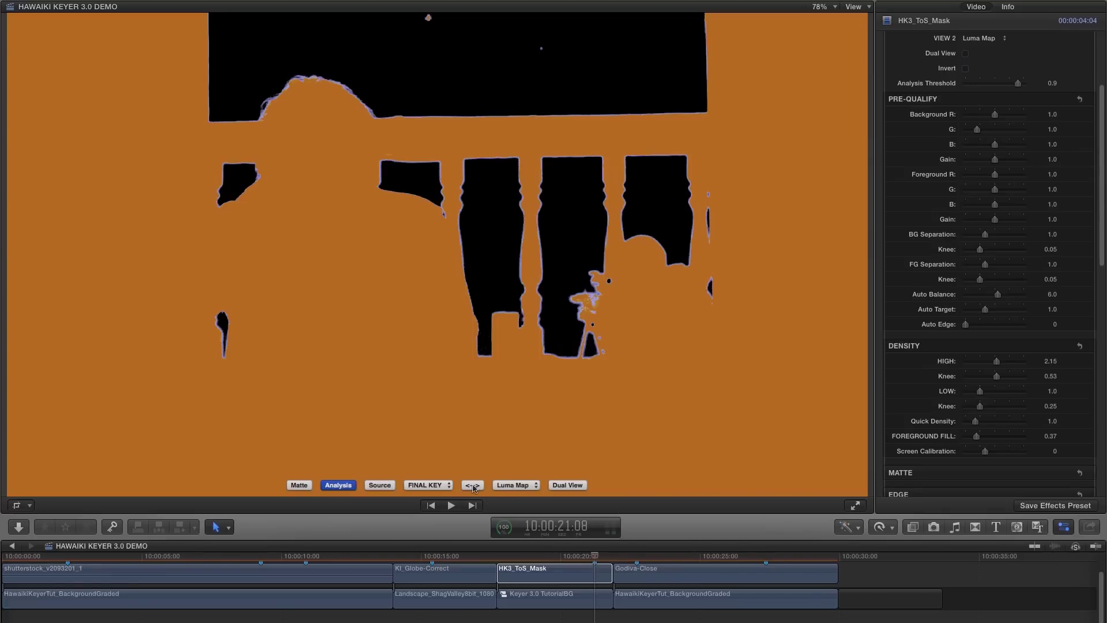
{"action": "left_click", "coordinate": [518, 485]}
{"action": "left_click", "coordinate": [519, 480]}
{"action": "left_click", "coordinate": [474, 485]}
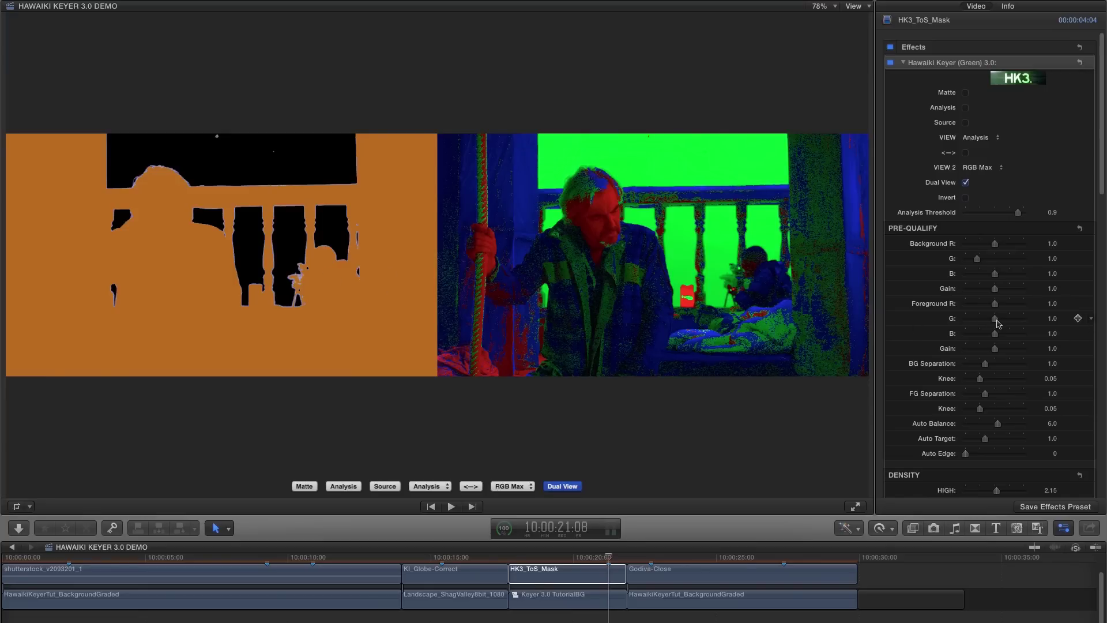
Experiment with Pre-Qualify foreground and background R, G, B gains, resetting twice, ending with Foreground R 1.37.
{"action": "left_click_drag", "start_coordinate": [995, 319], "coordinate": [986, 323]}
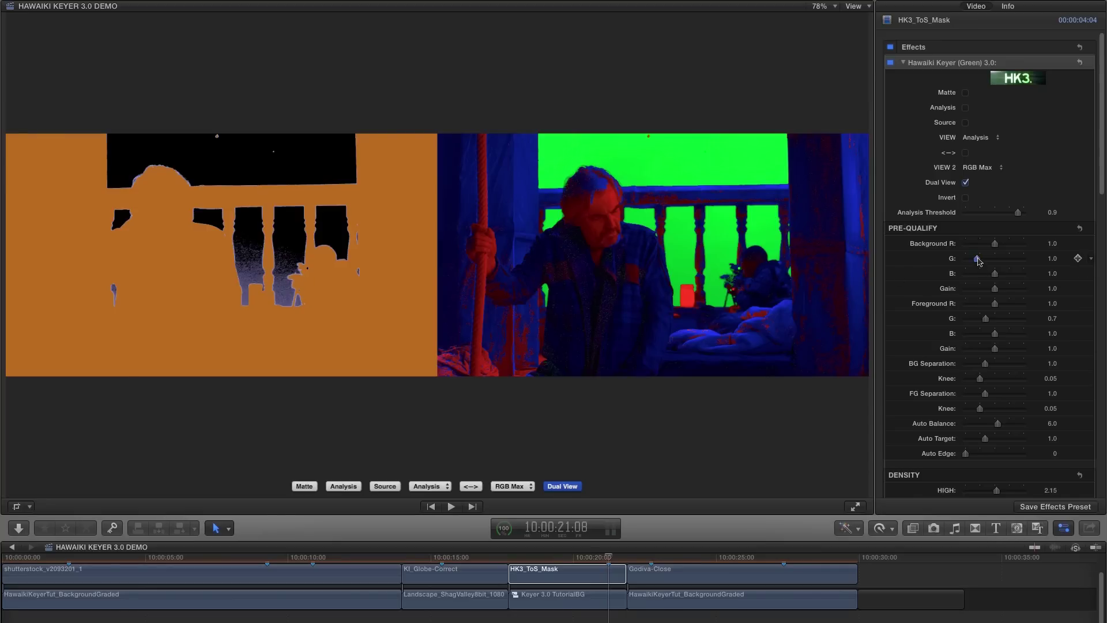
{"action": "left_click_drag", "start_coordinate": [979, 260], "coordinate": [984, 261]}
{"action": "left_click", "coordinate": [1080, 229]}
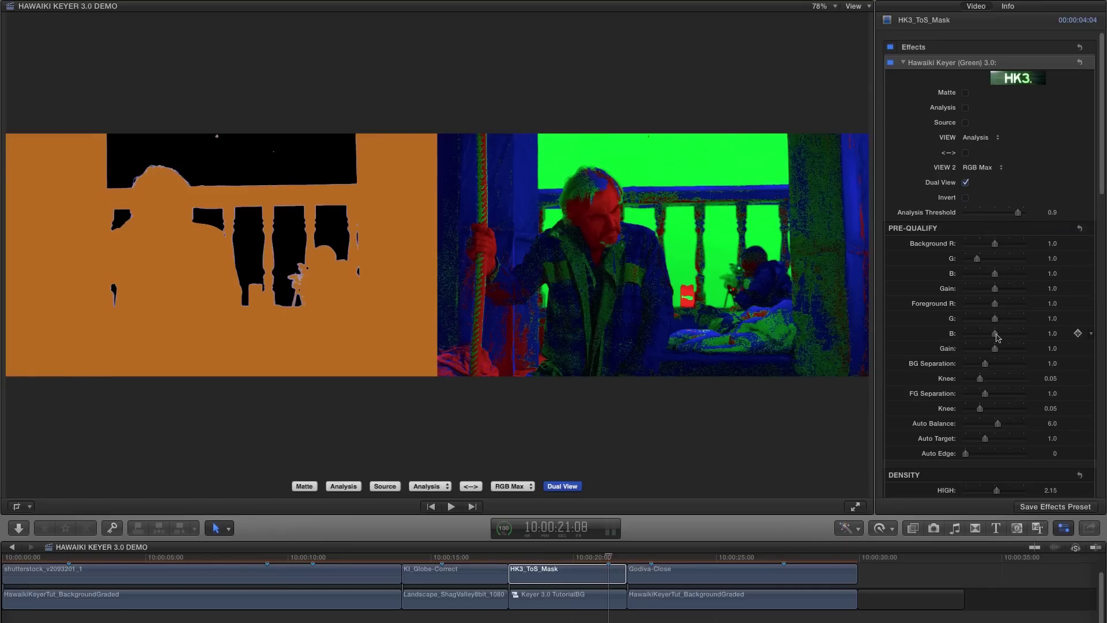
{"action": "left_click_drag", "start_coordinate": [995, 335], "coordinate": [1010, 336]}
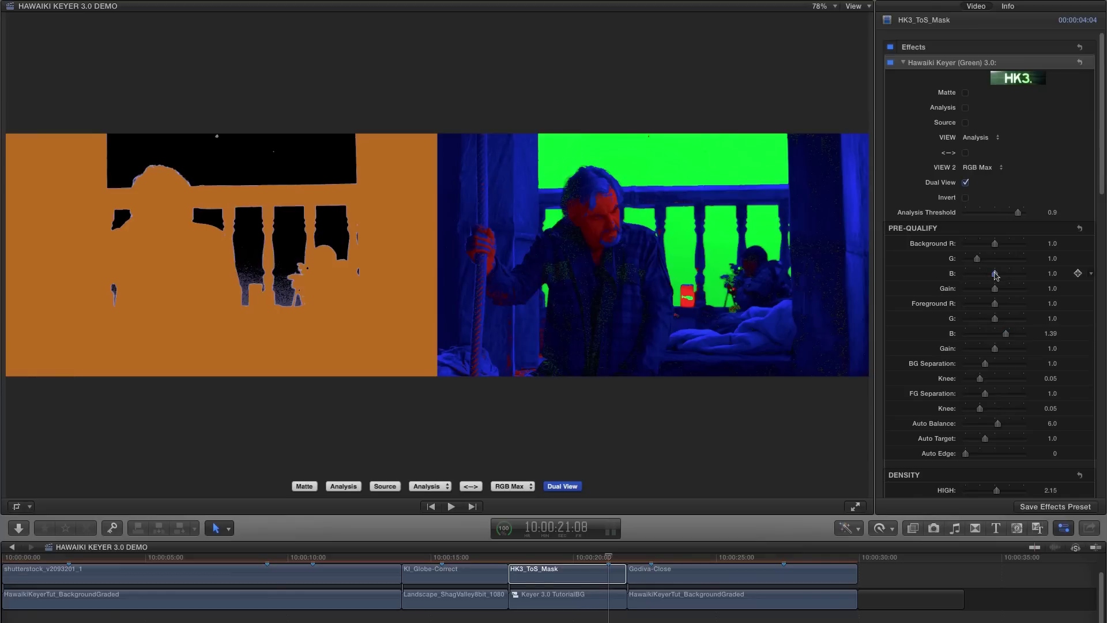
{"action": "left_click_drag", "start_coordinate": [996, 276], "coordinate": [984, 278]}
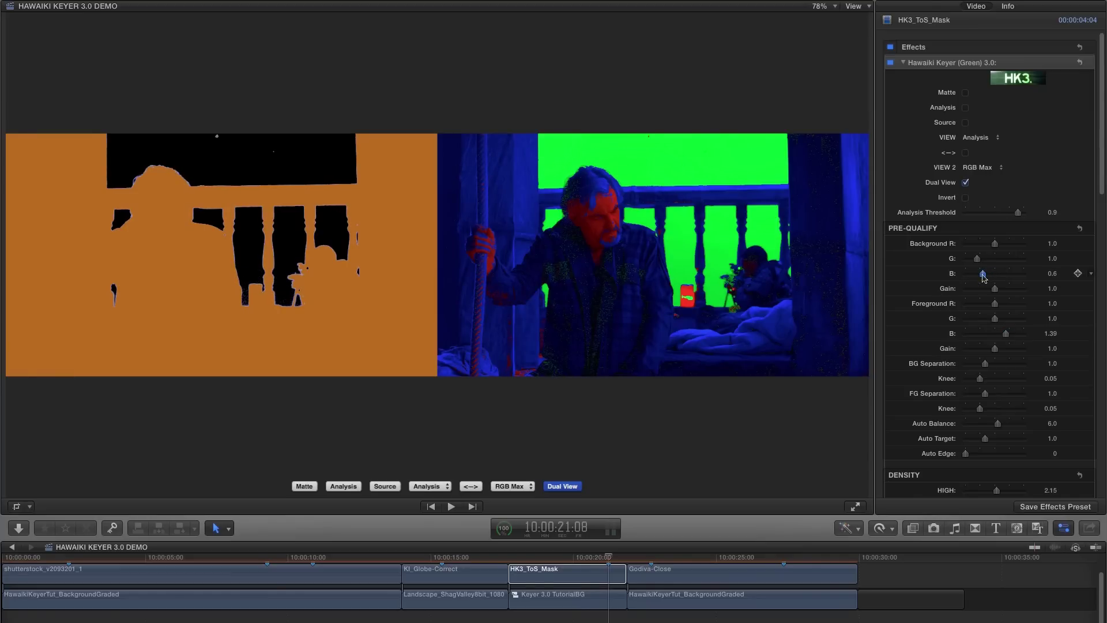
{"action": "left_click", "coordinate": [1080, 228]}
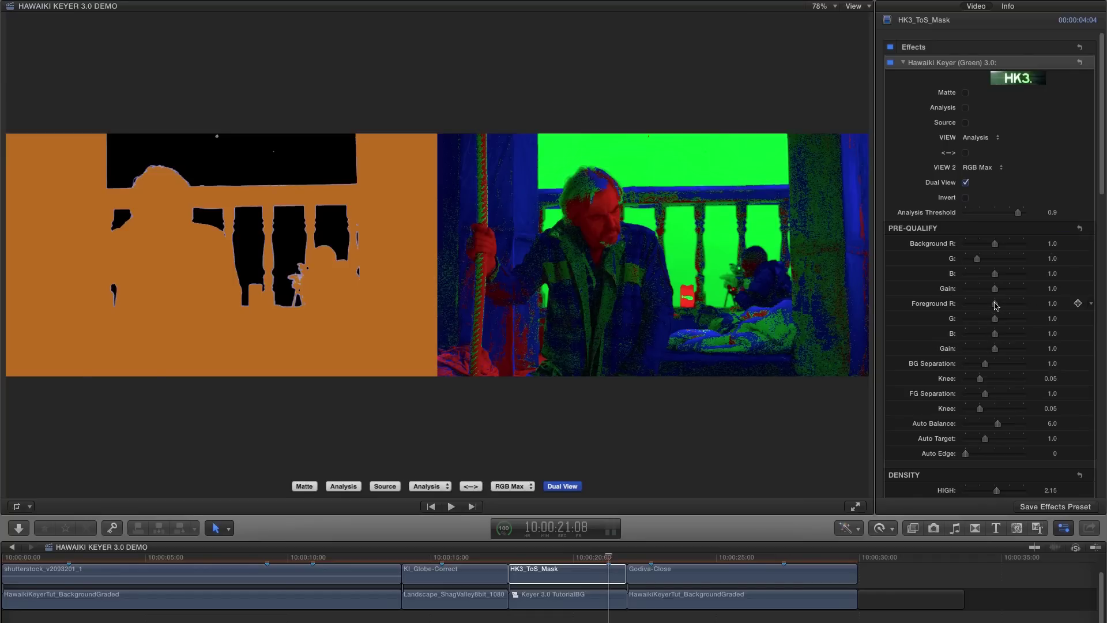
{"action": "left_click_drag", "start_coordinate": [996, 305], "coordinate": [1027, 308]}
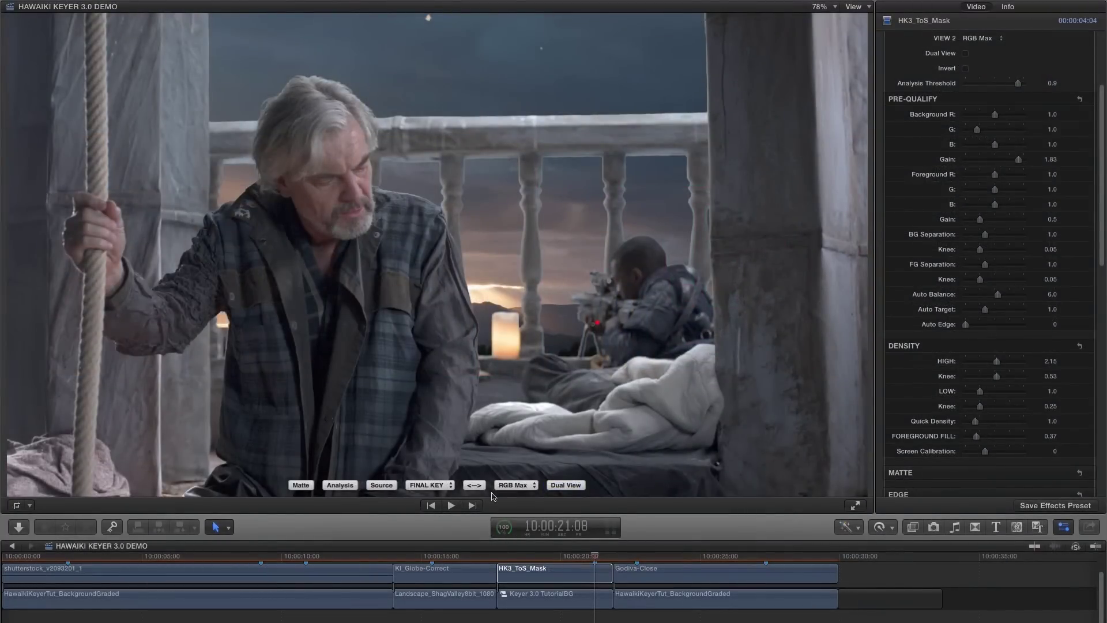
Keep RGB Max as the second view and swap the viewer to the Pre-Qualify view.
{"action": "left_click", "coordinate": [512, 486]}
{"action": "left_click", "coordinate": [476, 487]}
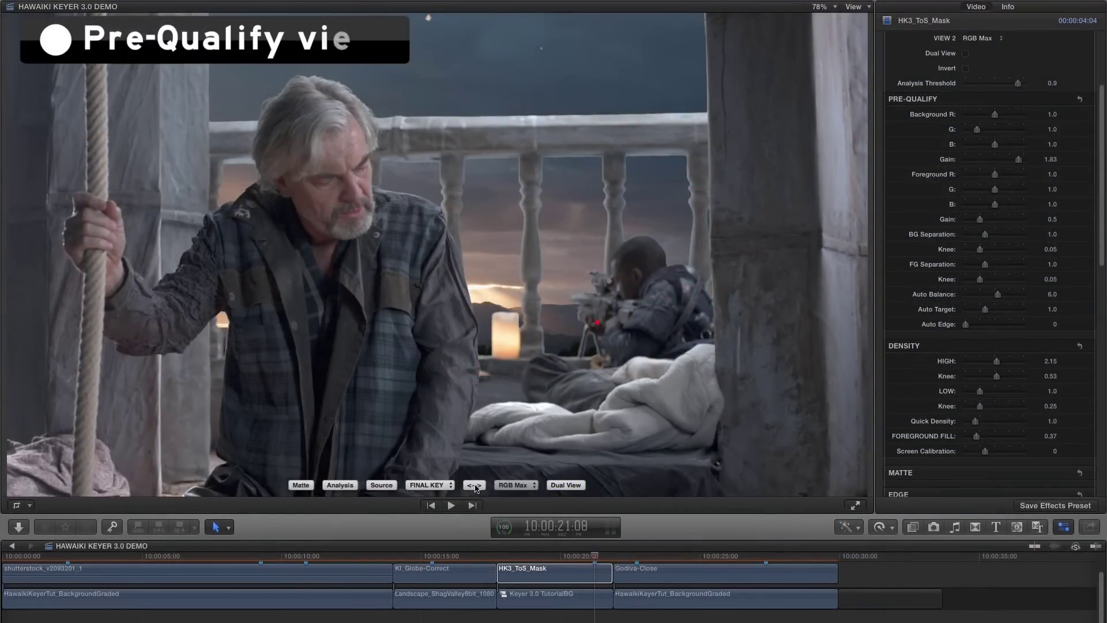
{"action": "left_click", "coordinate": [475, 488]}
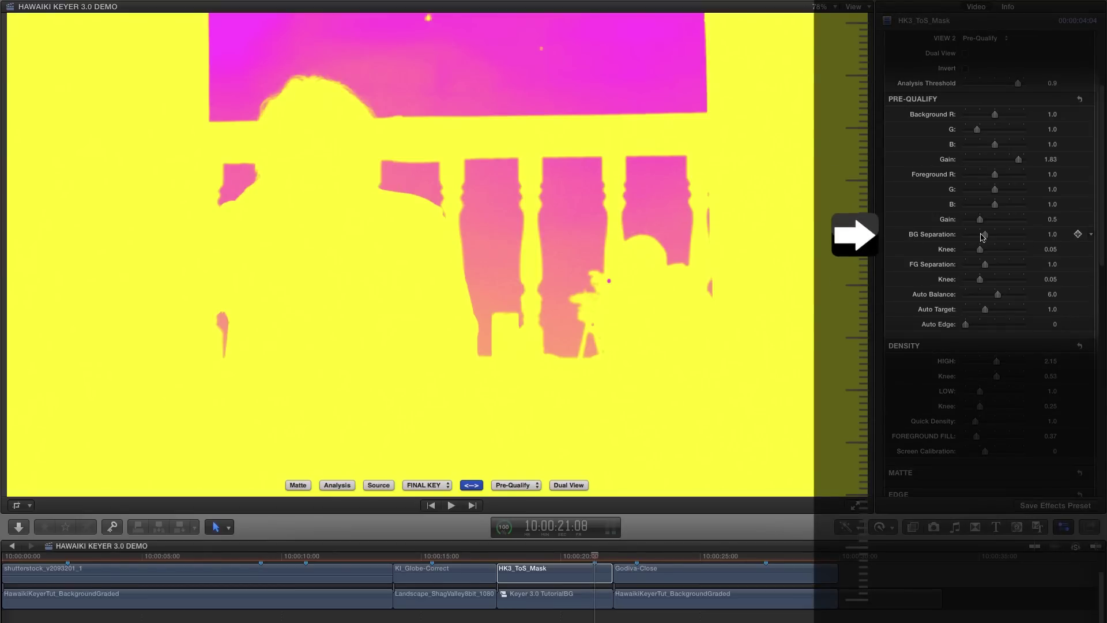
Raise BG Separation on the HK3_ToS_Mask key to 1.26.
{"action": "left_click_drag", "start_coordinate": [985, 234], "coordinate": [1018, 241]}
{"action": "scroll", "coordinate": [980, 173], "scroll_direction": "down", "scroll_amount": 5}
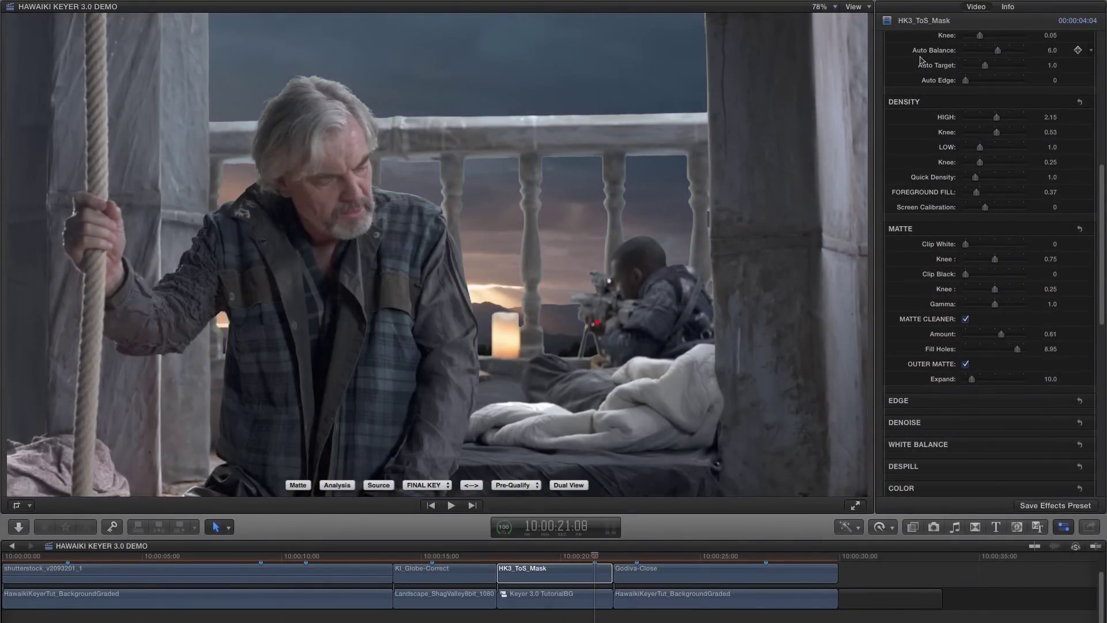
{"action": "scroll", "coordinate": [980, 75], "scroll_direction": "up", "scroll_amount": 5}
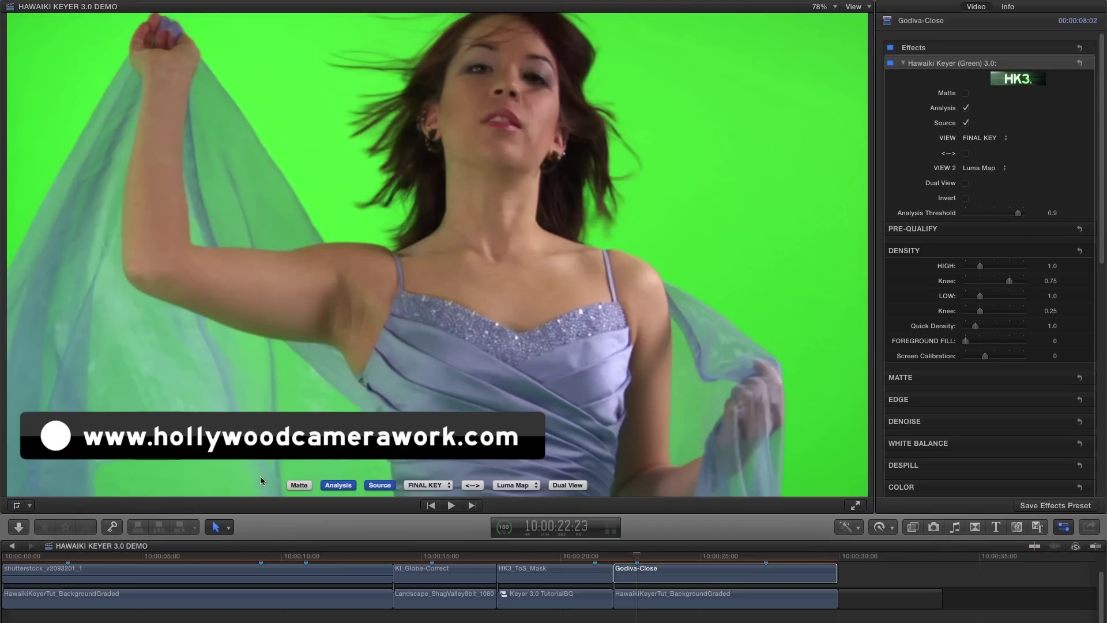
Set Godiva-Close Pre-Qualify Auto Balance to 1.56, comparing the analysis matte against the green-screen source.
{"action": "left_click", "coordinate": [384, 485]}
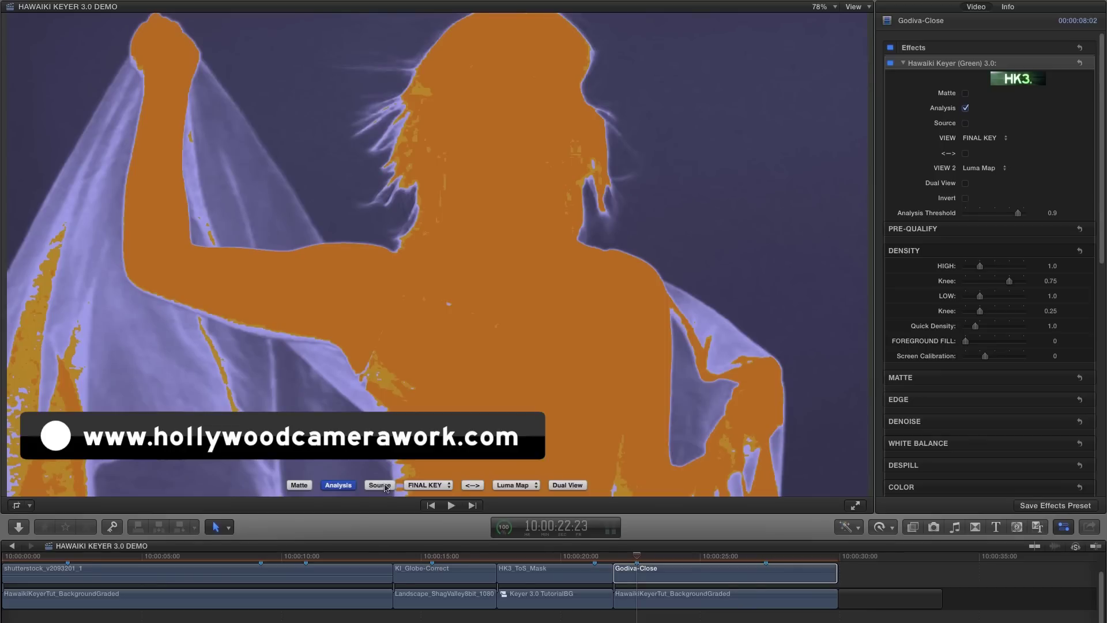
{"action": "left_click", "coordinate": [1061, 229]}
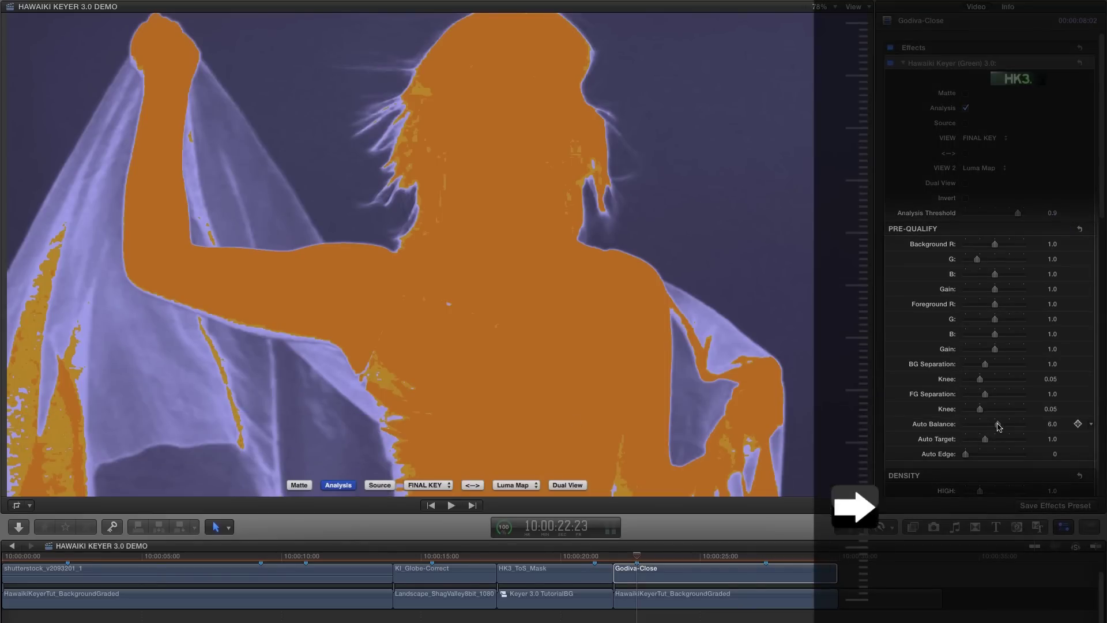
{"action": "left_click_drag", "start_coordinate": [996, 425], "coordinate": [970, 429]}
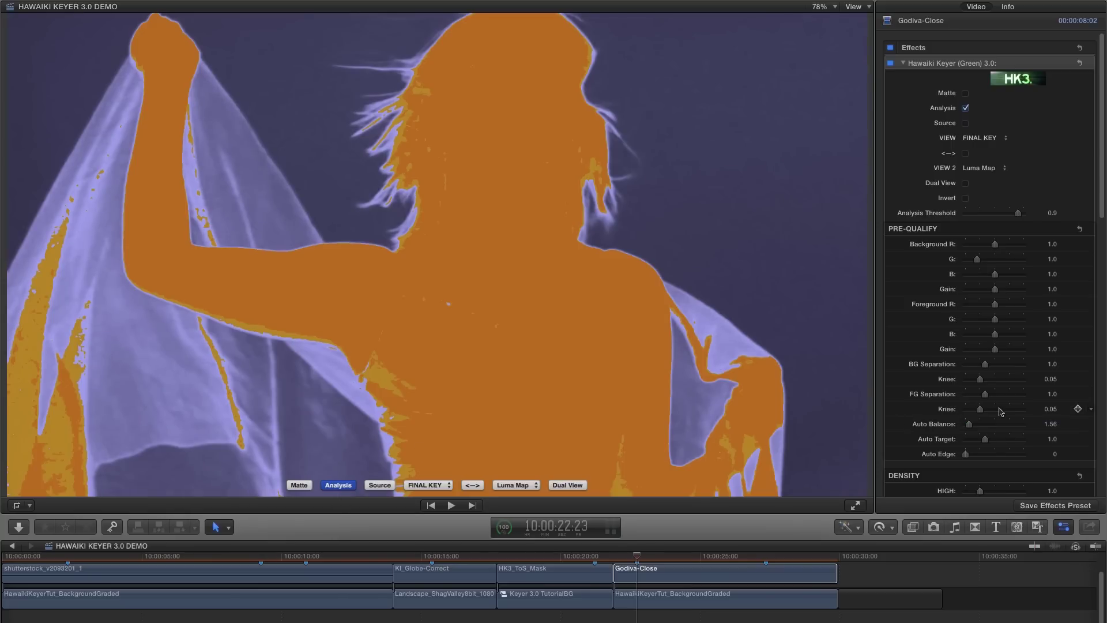
{"action": "left_click", "coordinate": [378, 486]}
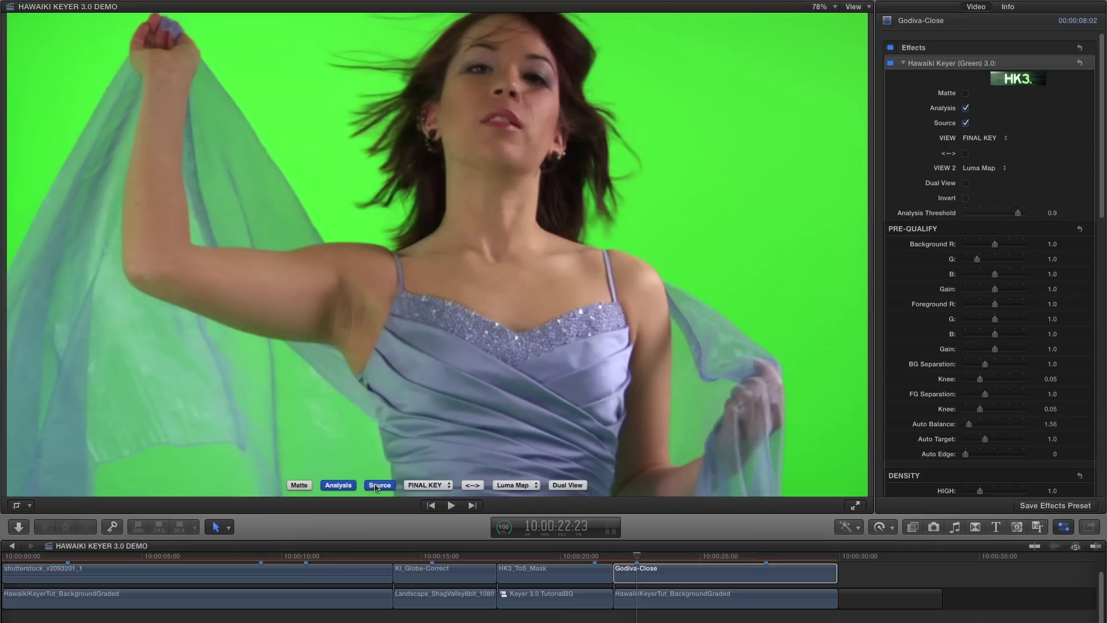
{"action": "left_click", "coordinate": [379, 485]}
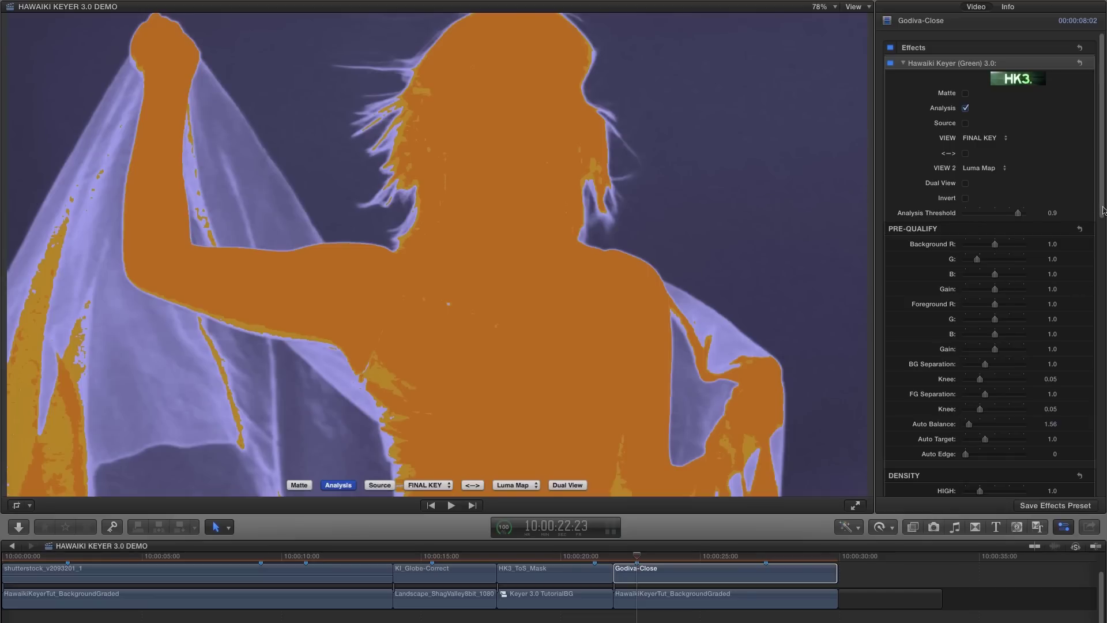
Lower Density High to 1.21 and set Foreground Fill to 0.17, then view the composite.
{"action": "left_click_drag", "start_coordinate": [1102, 212], "coordinate": [1052, 278]}
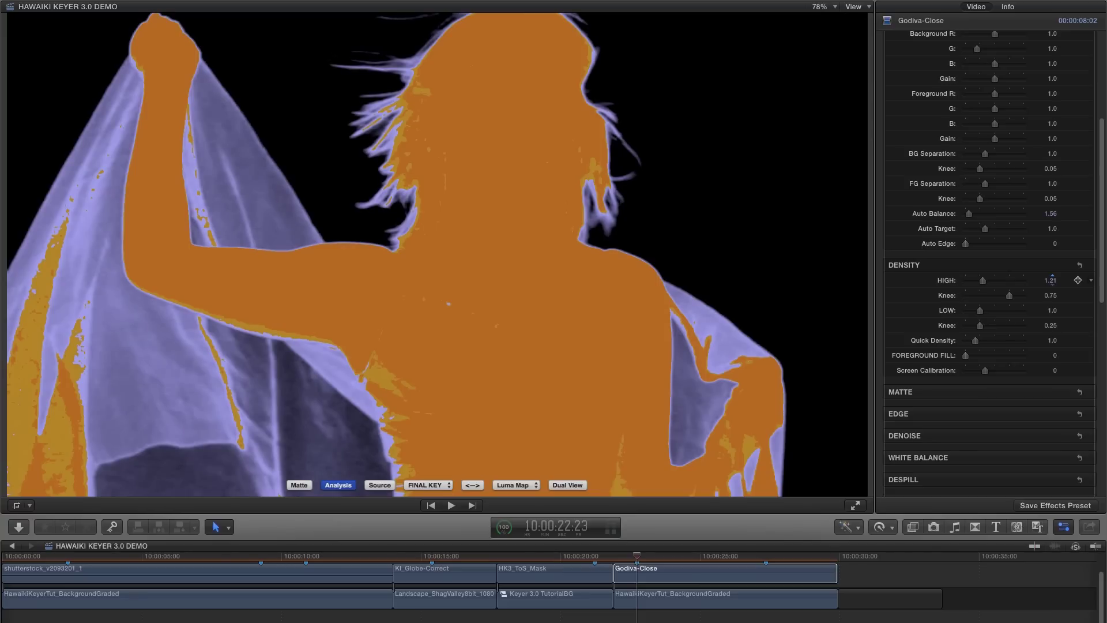
{"action": "left_click_drag", "start_coordinate": [965, 356], "coordinate": [974, 359]}
{"action": "left_click", "coordinate": [348, 488]}
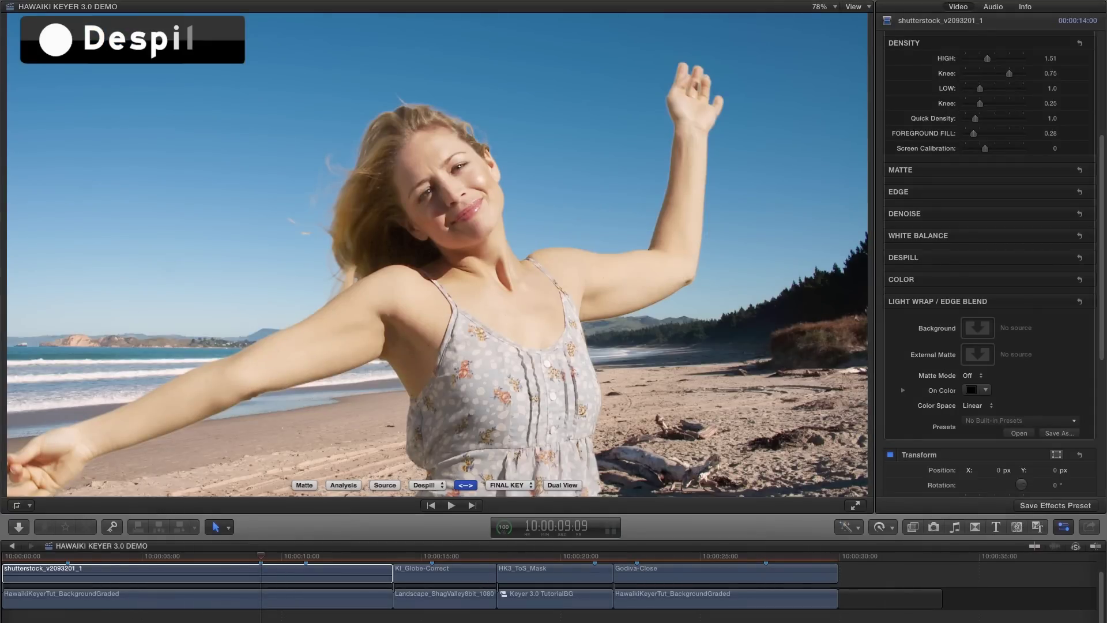
Compare the beach clip's source and keyed views, then test Despill Auto Luminance and Brightness, leaving Brightness at 0.
{"action": "left_click", "coordinate": [1064, 258]}
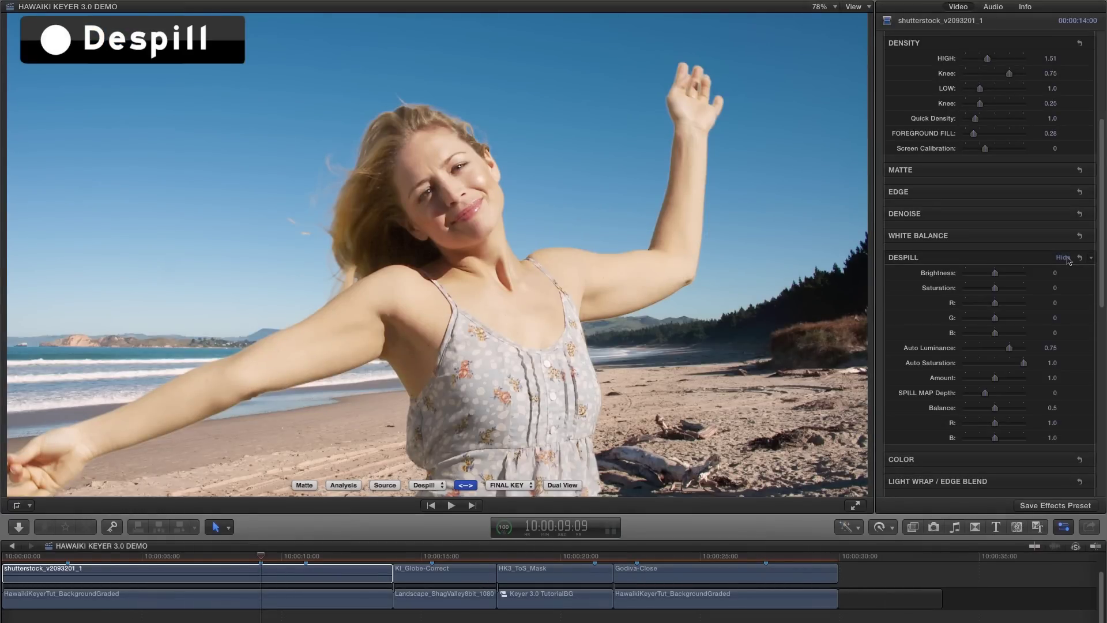
{"action": "left_click", "coordinate": [385, 485]}
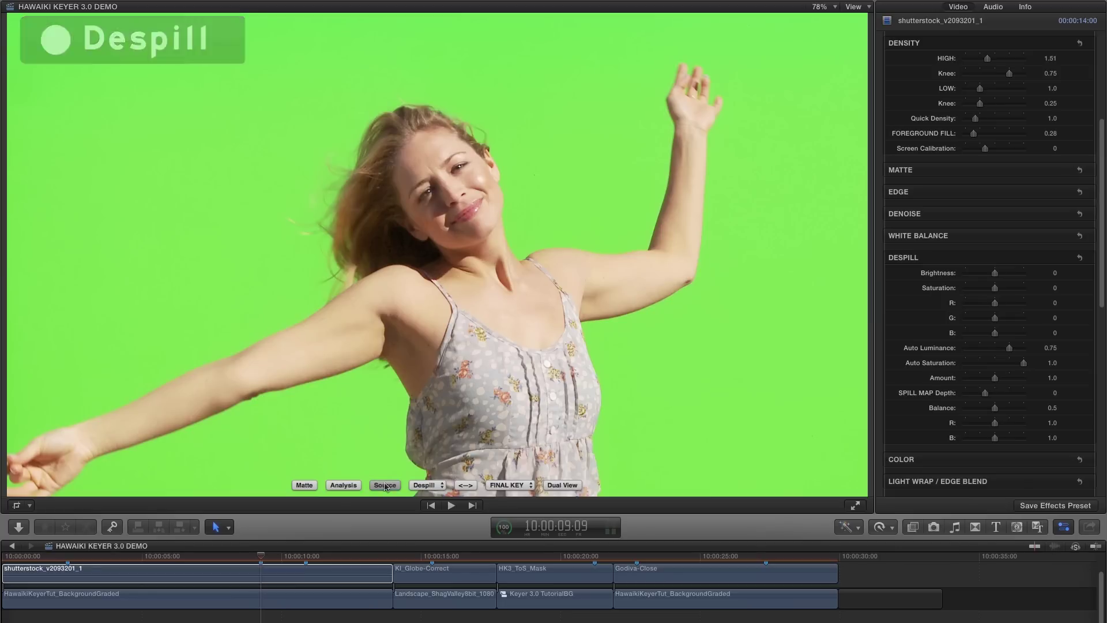
{"action": "left_click", "coordinate": [386, 486]}
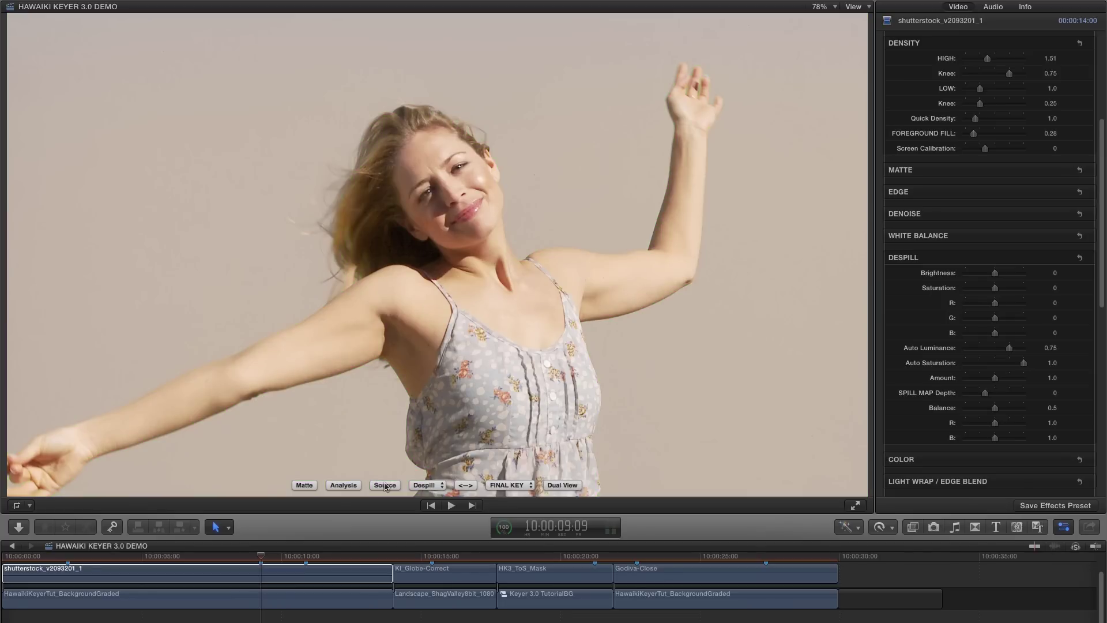
{"action": "left_click", "coordinate": [467, 485]}
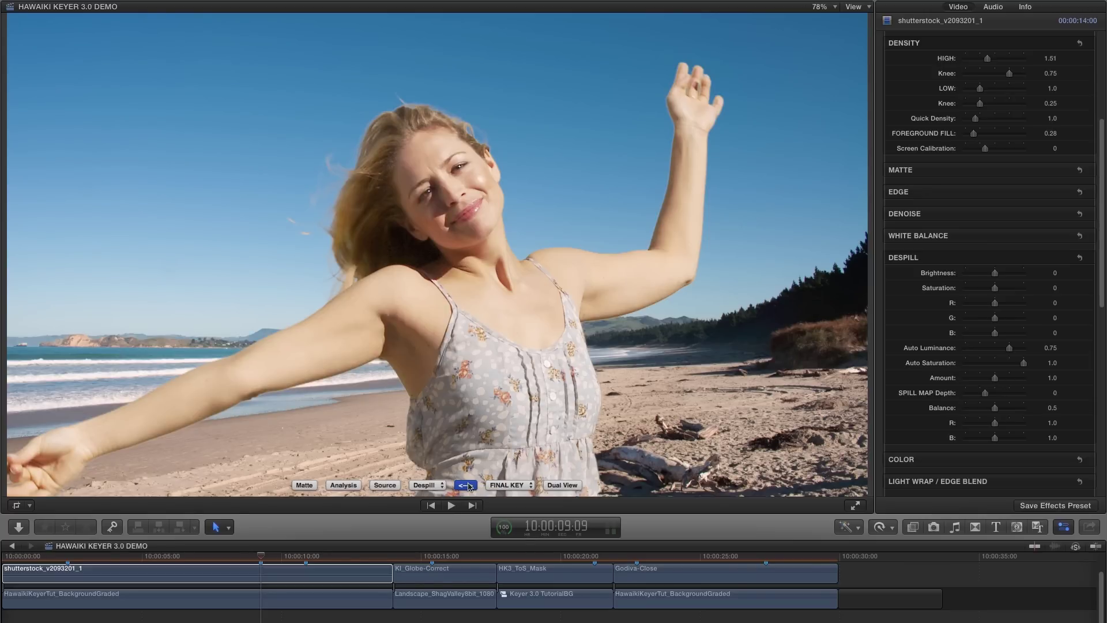
{"action": "left_click", "coordinate": [467, 485]}
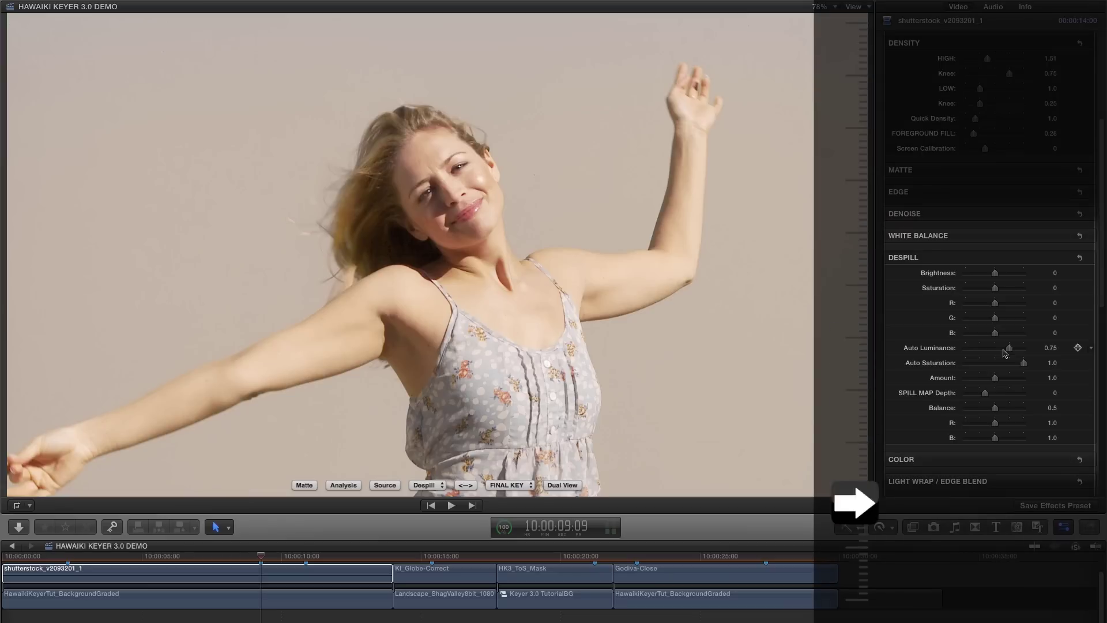
{"action": "mouse_move", "coordinate": [1008, 352]}
{"action": "left_mouse_down"}
{"action": "mouse_move", "coordinate": [979, 353]}
{"action": "mouse_move", "coordinate": [1022, 354]}
{"action": "mouse_move", "coordinate": [1010, 355]}
{"action": "left_mouse_up"}
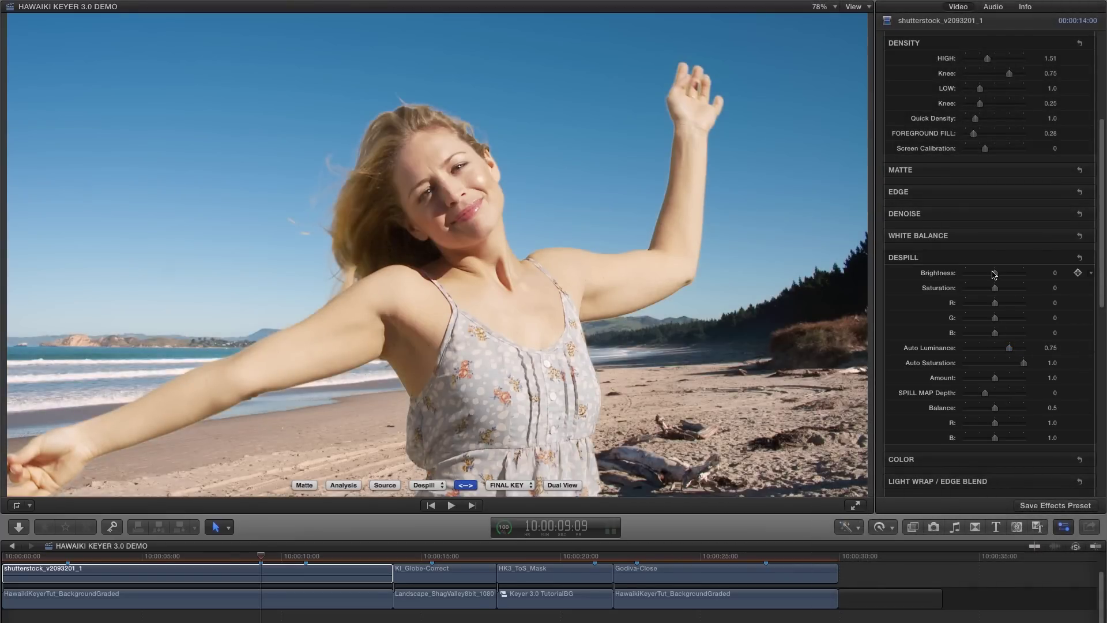
{"action": "mouse_move", "coordinate": [994, 274]}
{"action": "left_mouse_down"}
{"action": "mouse_move", "coordinate": [1021, 275]}
{"action": "mouse_move", "coordinate": [964, 275]}
{"action": "mouse_move", "coordinate": [1010, 278]}
{"action": "left_mouse_up"}
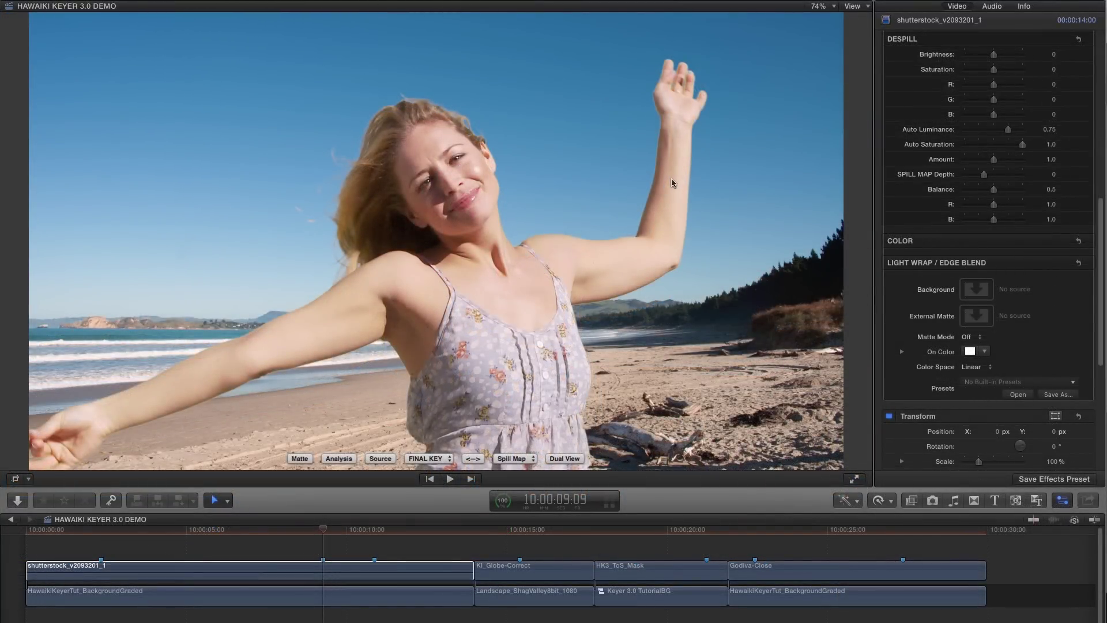
Switch the viewer to the beach clip's Spill Map view and nudge Despill Amount.
{"action": "left_click", "coordinate": [474, 460]}
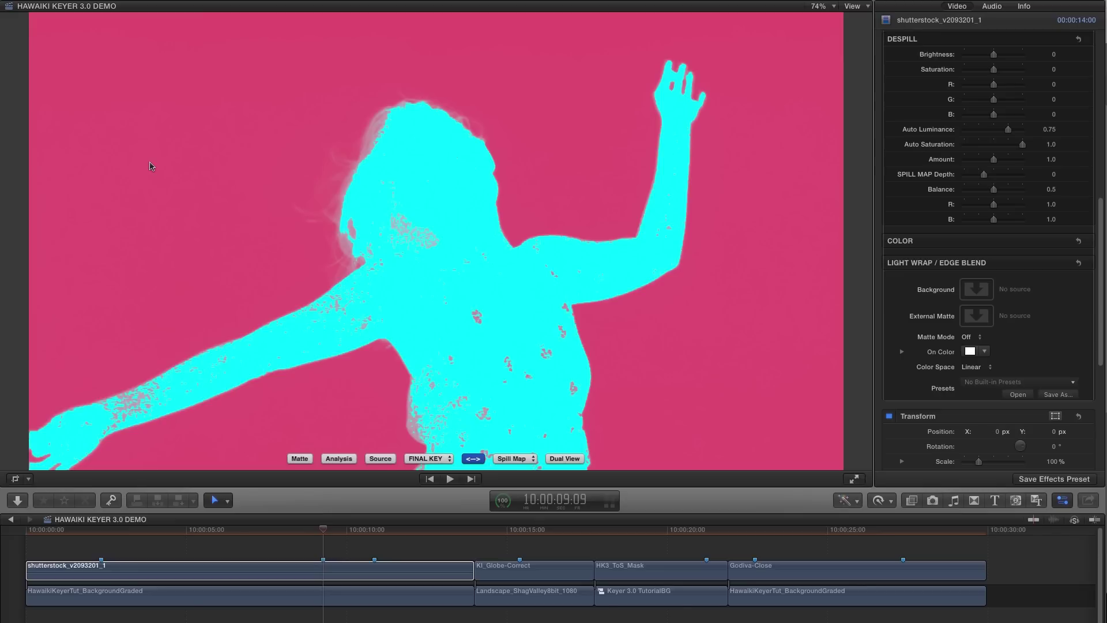
{"action": "left_click_drag", "start_coordinate": [994, 160], "coordinate": [995, 193]}
View the Spill Map Overlay, raise Spill Map Depth to 0.08, then return to the final key.
{"action": "left_click", "coordinate": [513, 459]}
{"action": "left_click", "coordinate": [513, 455]}
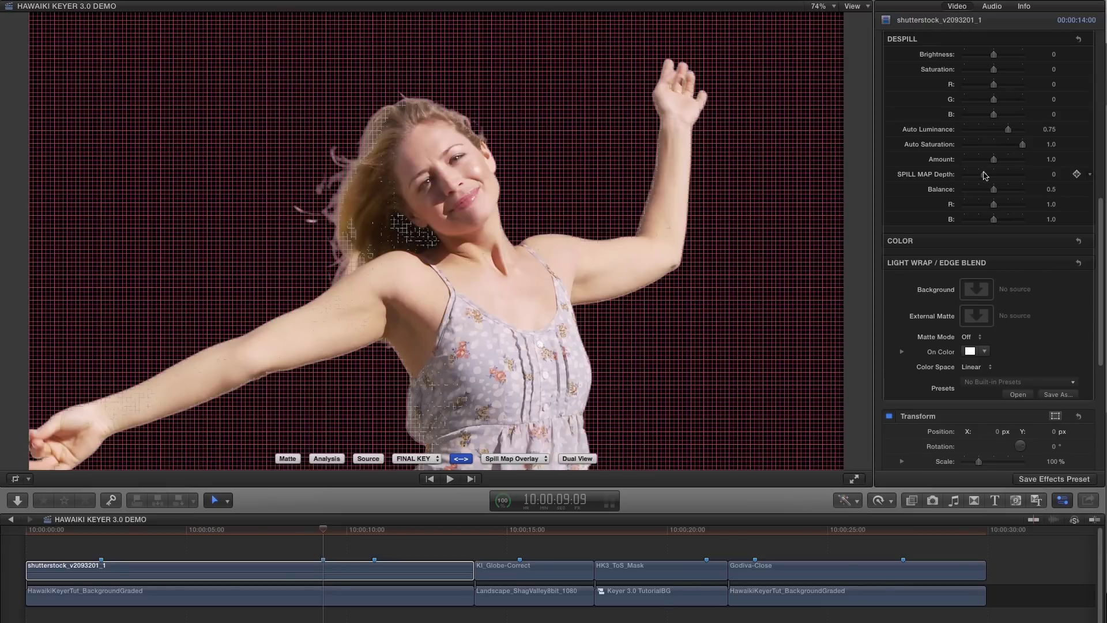
{"action": "left_click_drag", "start_coordinate": [985, 174], "coordinate": [996, 193]}
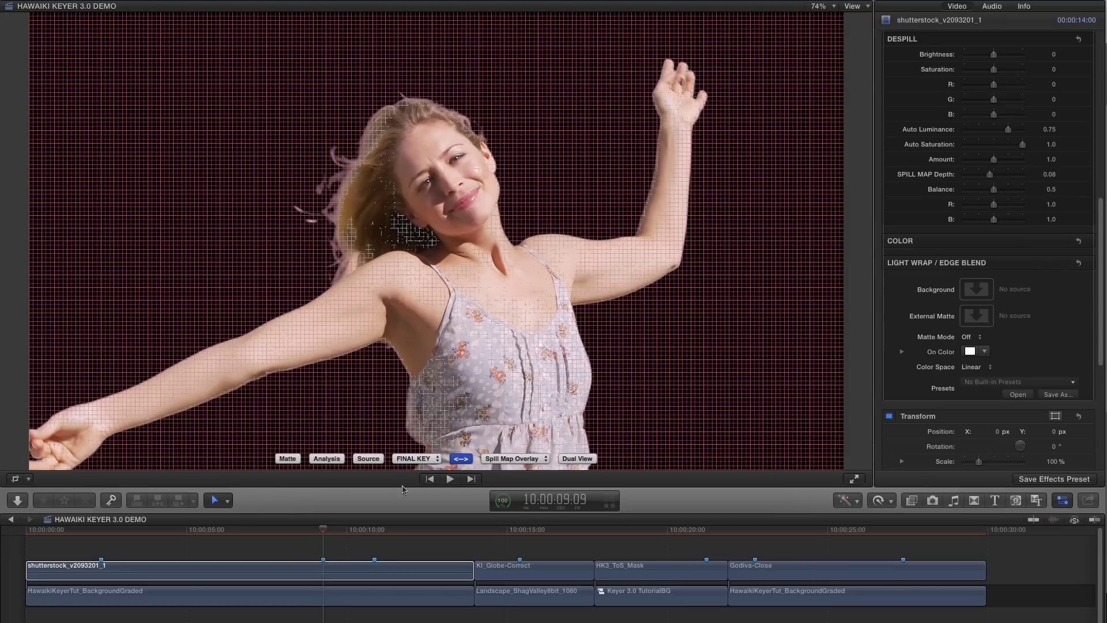
{"action": "left_click", "coordinate": [461, 459]}
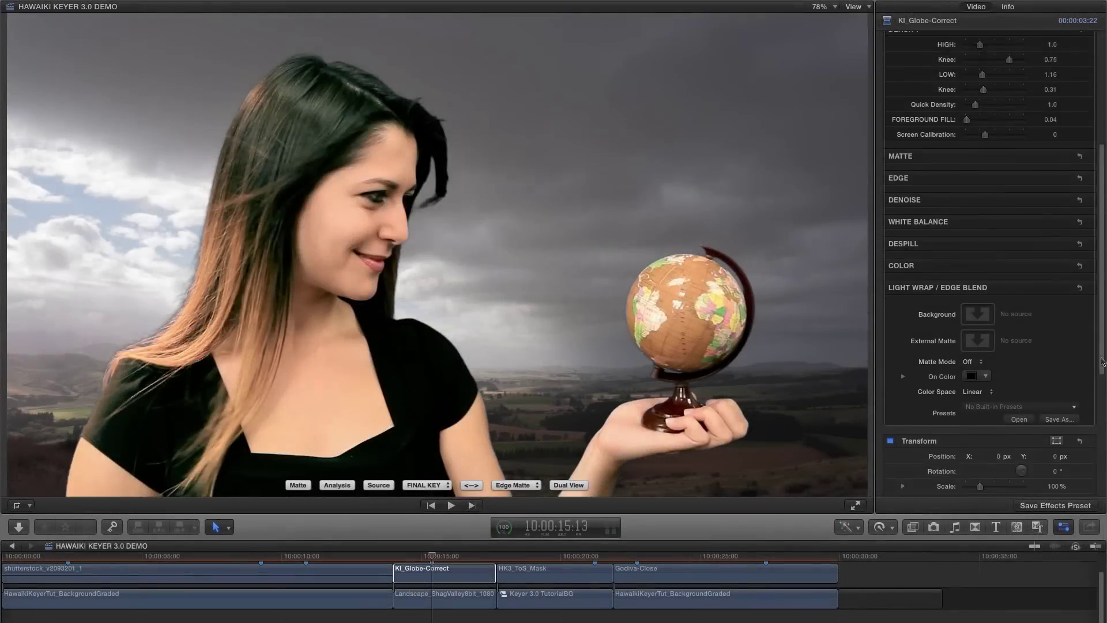
{"action": "scroll", "coordinate": [1103, 362], "scroll_direction": "down", "scroll_amount": 5}
Try the globe clip's Edge transparency slider, then reset all Edge settings to their defaults.
{"action": "left_click", "coordinate": [1061, 49]}
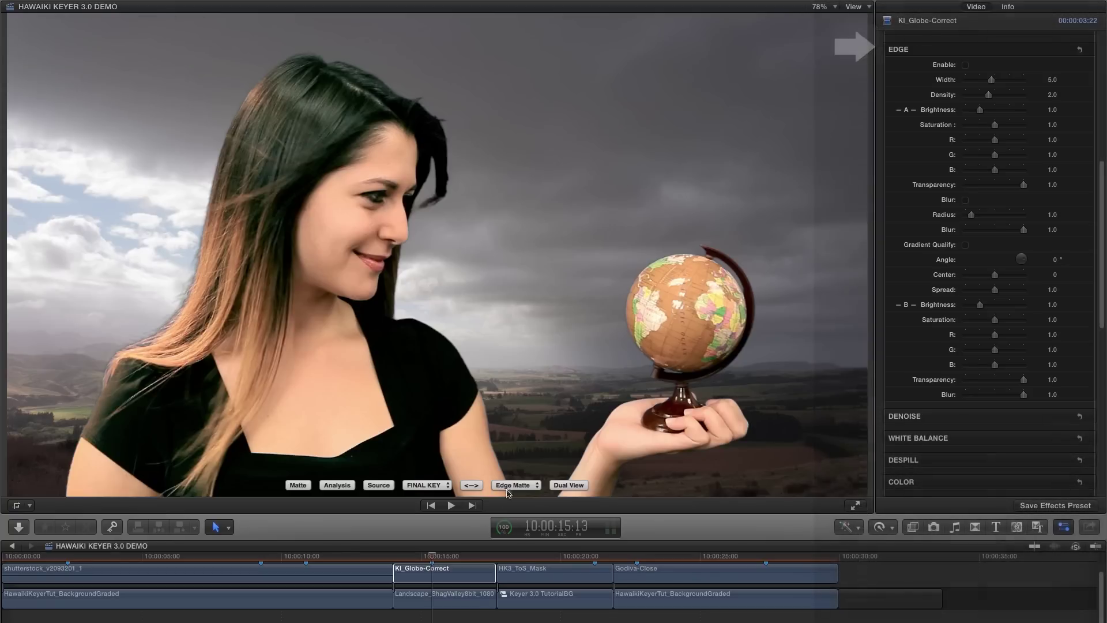
{"action": "mouse_move", "coordinate": [1024, 185]}
{"action": "left_mouse_down"}
{"action": "mouse_move", "coordinate": [979, 186]}
{"action": "mouse_move", "coordinate": [1002, 186]}
{"action": "left_mouse_up"}
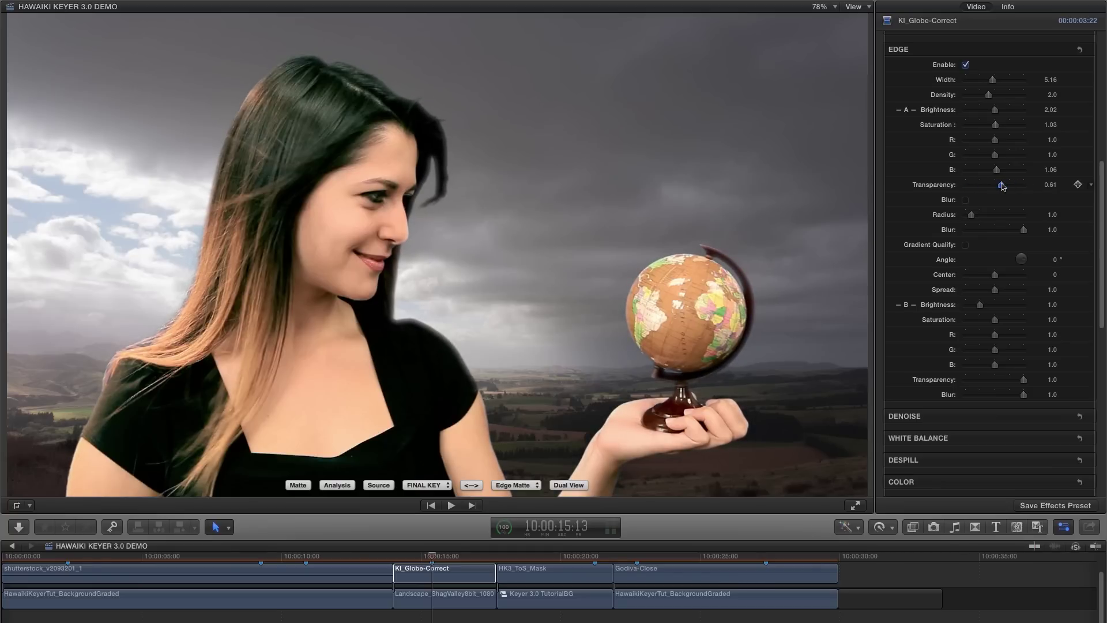
{"action": "left_click", "coordinate": [1079, 50]}
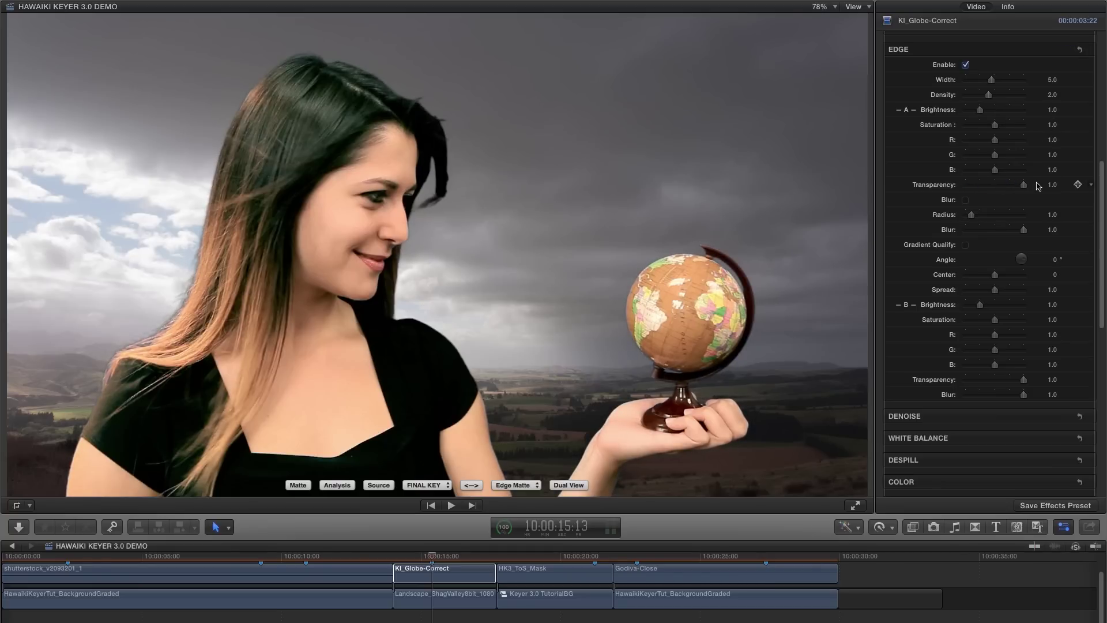
{"action": "left_click", "coordinate": [966, 245]}
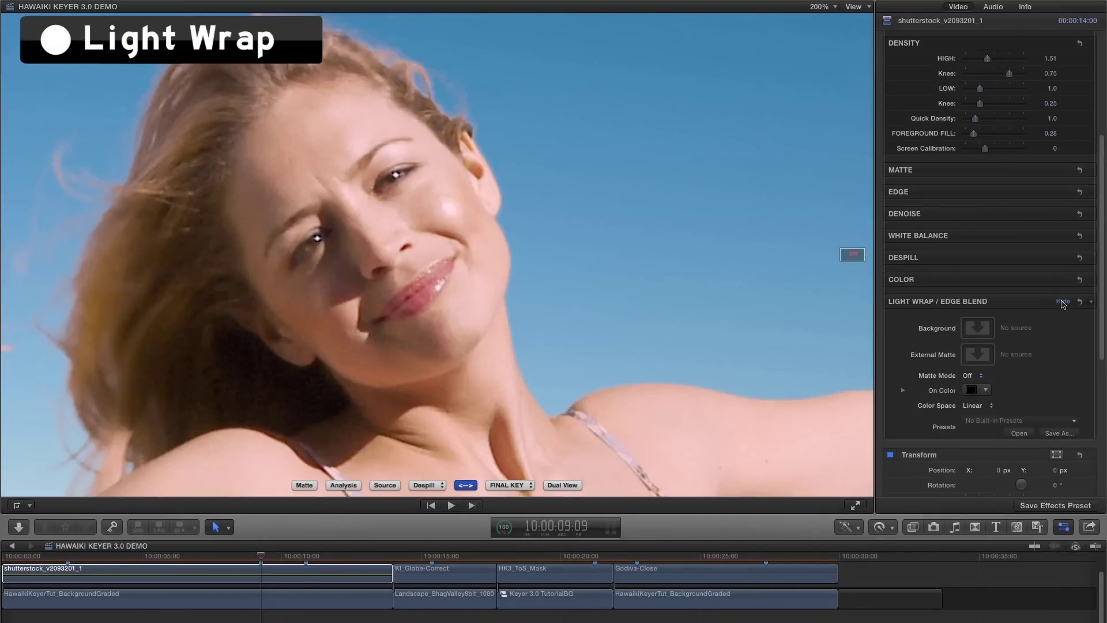
Enable Light Wrap on the beach clip with its Blend Mode set to Add.
{"action": "left_click", "coordinate": [1062, 301]}
{"action": "scroll", "coordinate": [1103, 275], "scroll_direction": "down", "scroll_amount": 5}
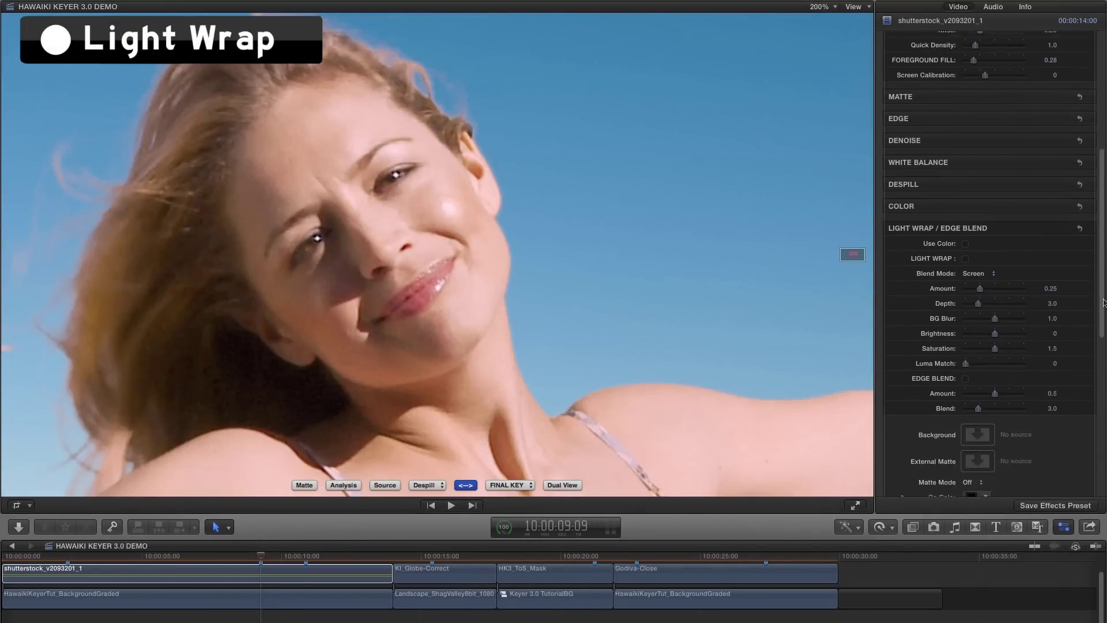
{"action": "left_click", "coordinate": [966, 106]}
{"action": "left_click", "coordinate": [978, 120]}
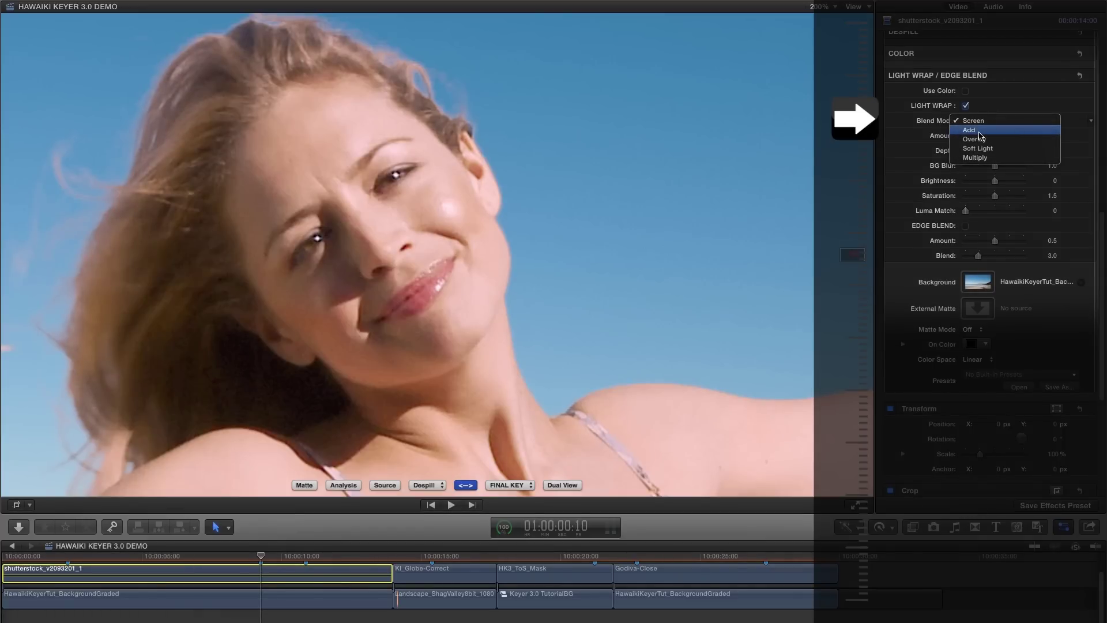
{"action": "left_click", "coordinate": [980, 130]}
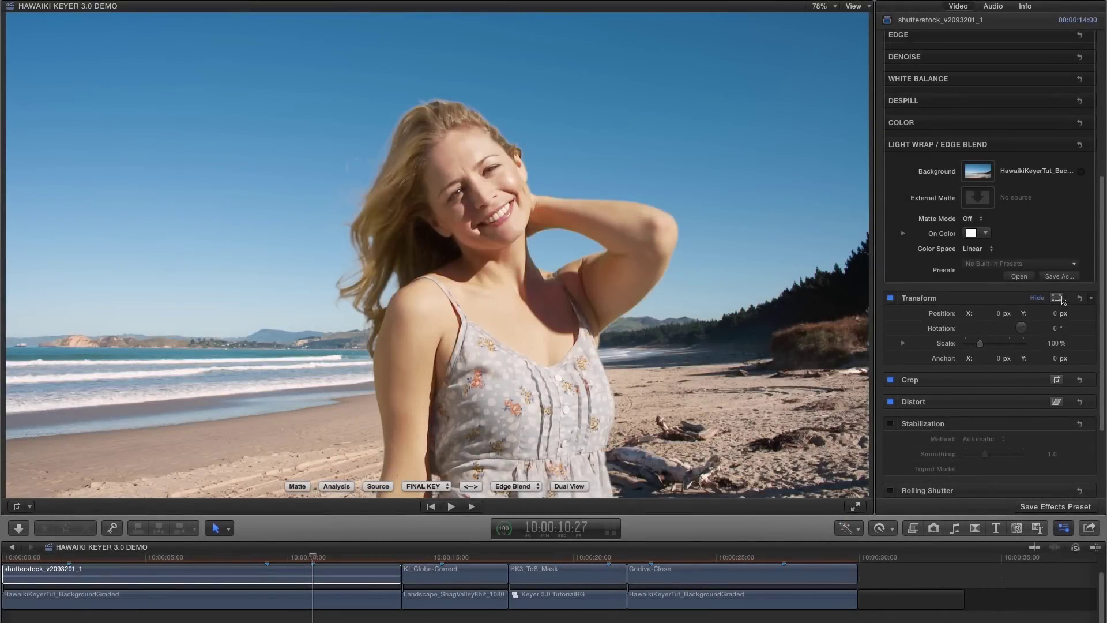
Set white balance Type to Skin, sample the woman's skin as reference, and apply it to Image.
{"action": "left_click", "coordinate": [1063, 79]}
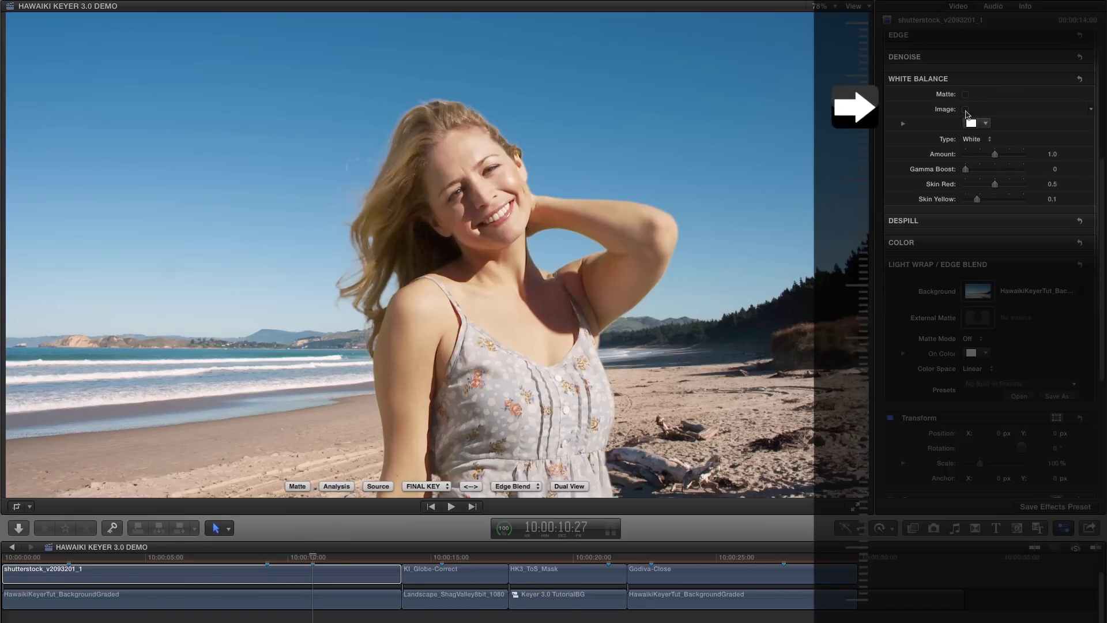
{"action": "left_click", "coordinate": [974, 140]}
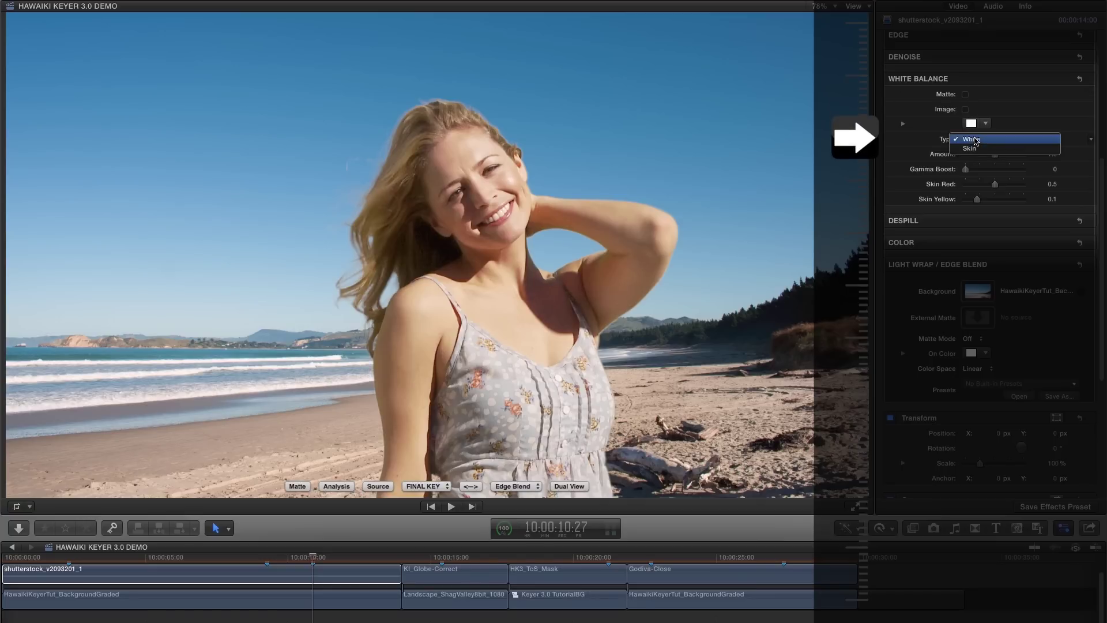
{"action": "left_click", "coordinate": [1024, 149]}
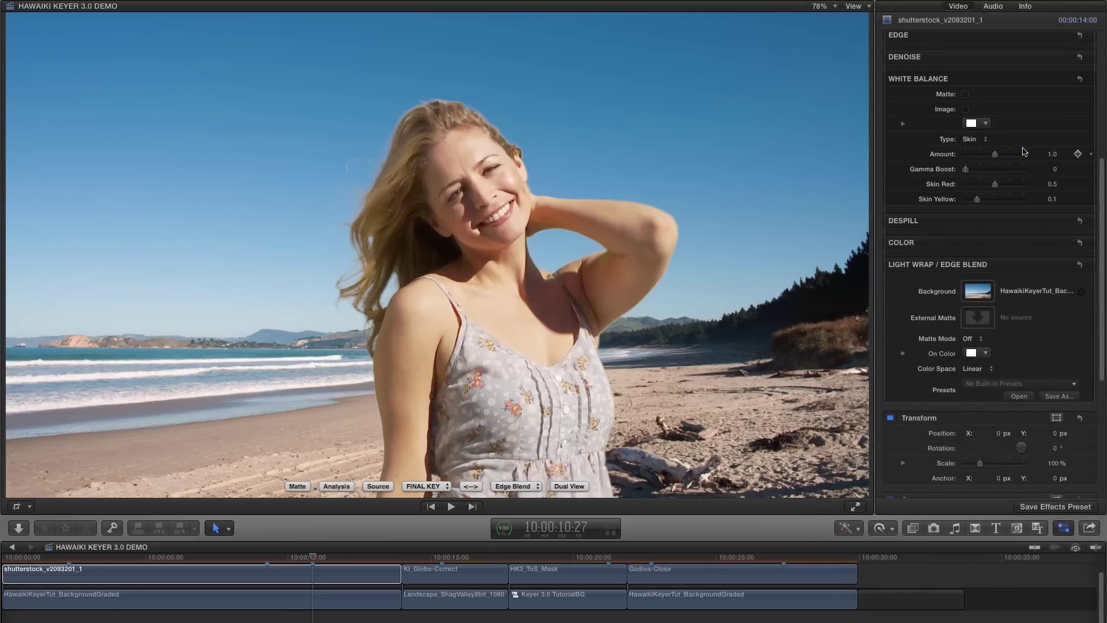
{"action": "left_click", "coordinate": [971, 123]}
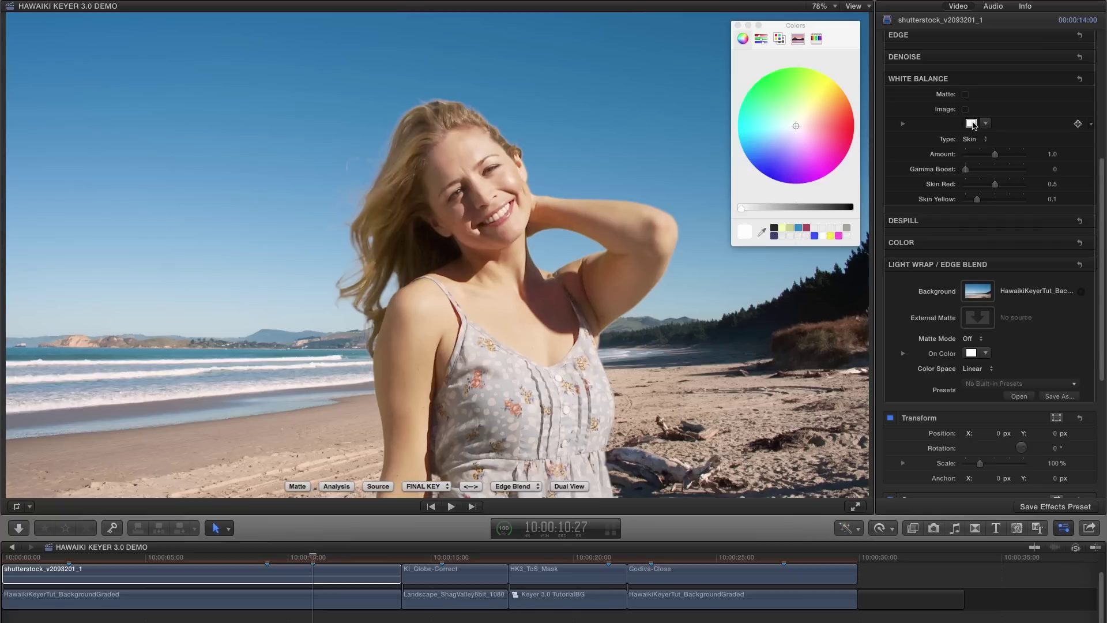
{"action": "left_click", "coordinate": [763, 234]}
{"action": "left_click", "coordinate": [517, 183]}
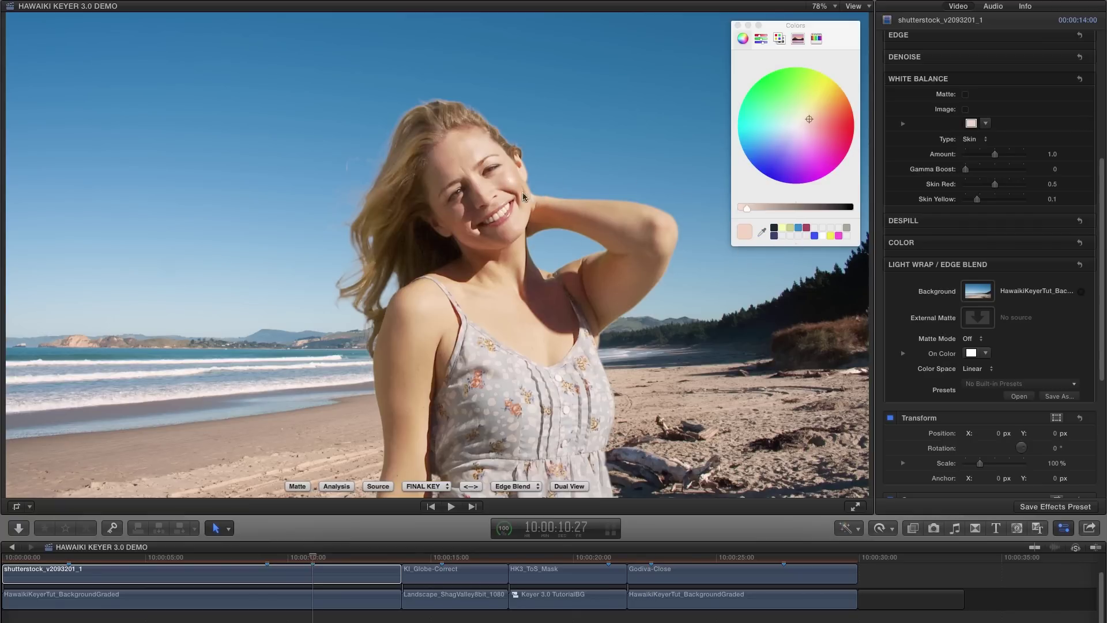
{"action": "left_click", "coordinate": [965, 110]}
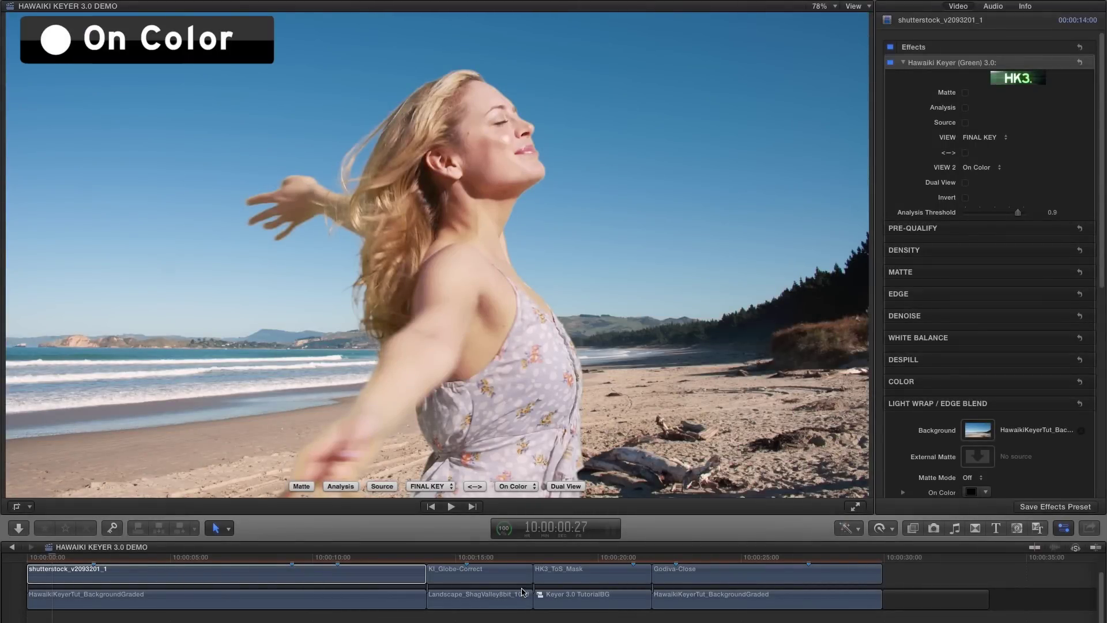
Show the key On Color, try yellow and blue backgrounds, and settle on white.
{"action": "left_click", "coordinate": [476, 487]}
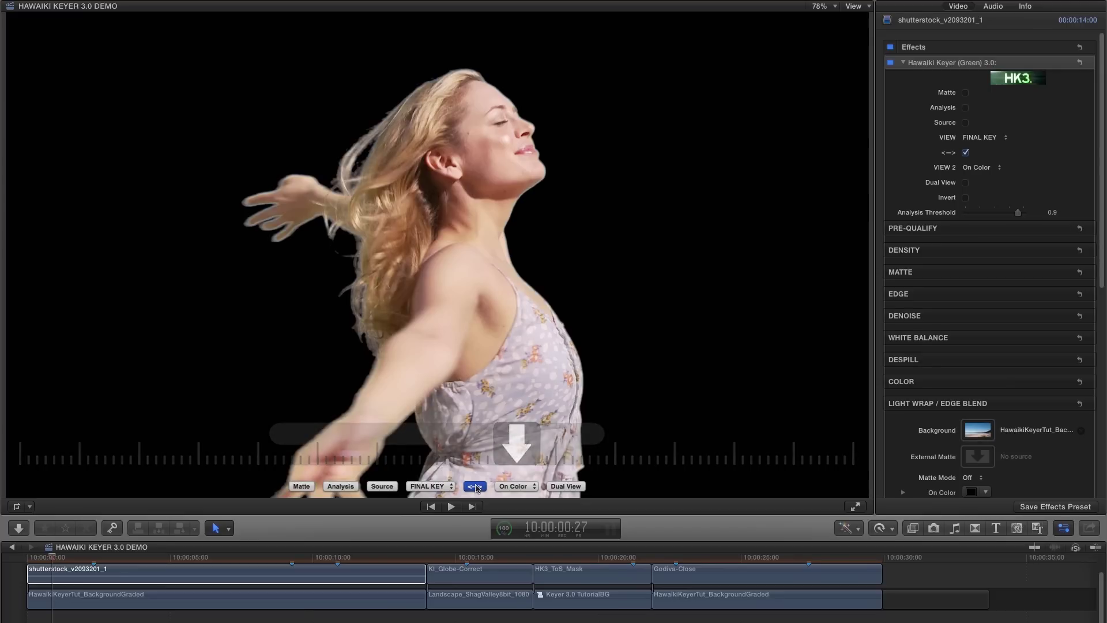
{"action": "scroll", "coordinate": [1103, 185], "scroll_direction": "down", "scroll_amount": 10}
{"action": "left_click", "coordinate": [971, 156]}
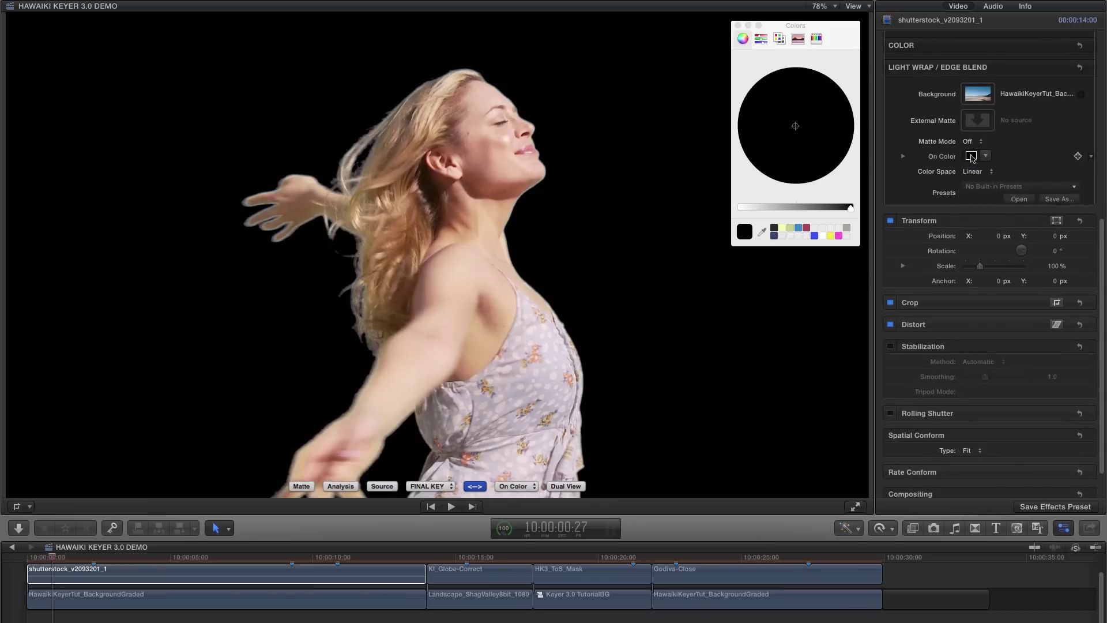
{"action": "left_click", "coordinate": [789, 229]}
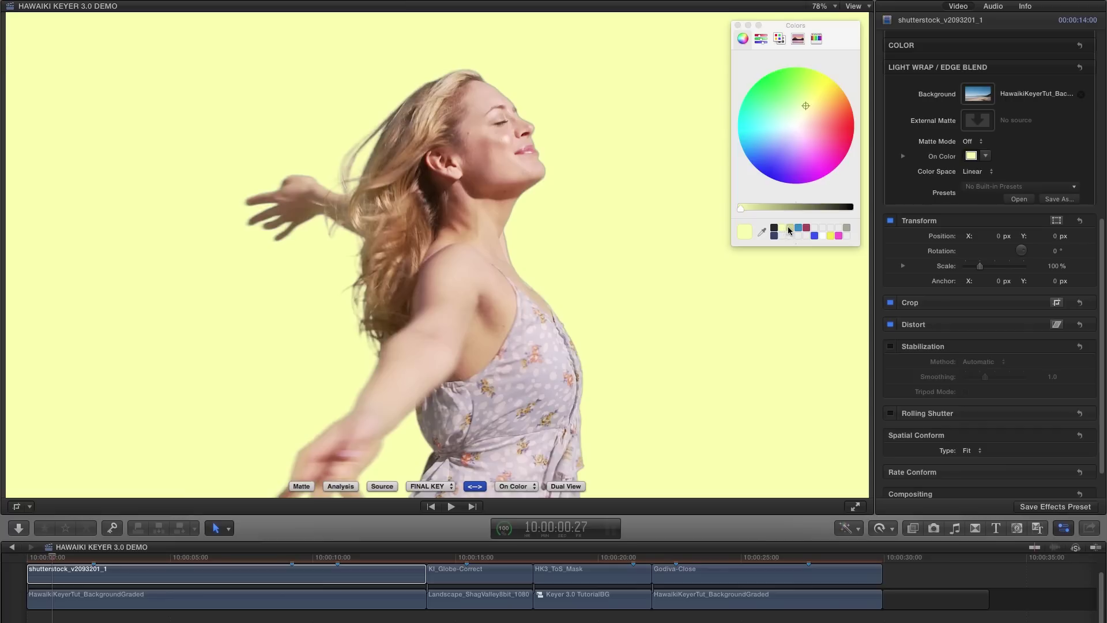
{"action": "left_click", "coordinate": [815, 235]}
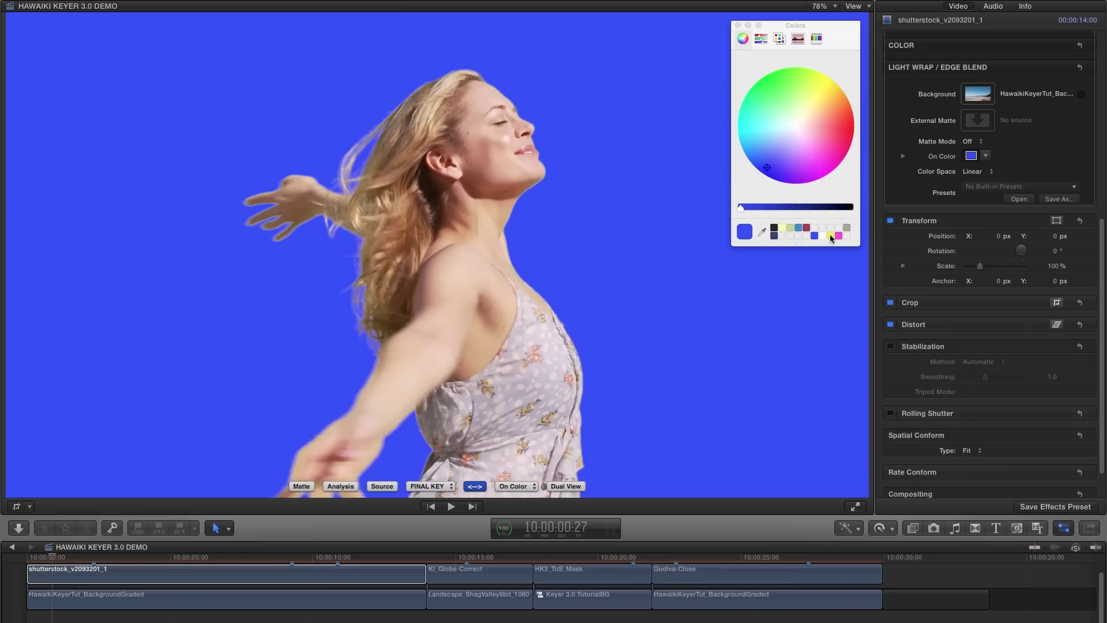
{"action": "left_click", "coordinate": [830, 235]}
{"action": "left_click", "coordinate": [823, 235]}
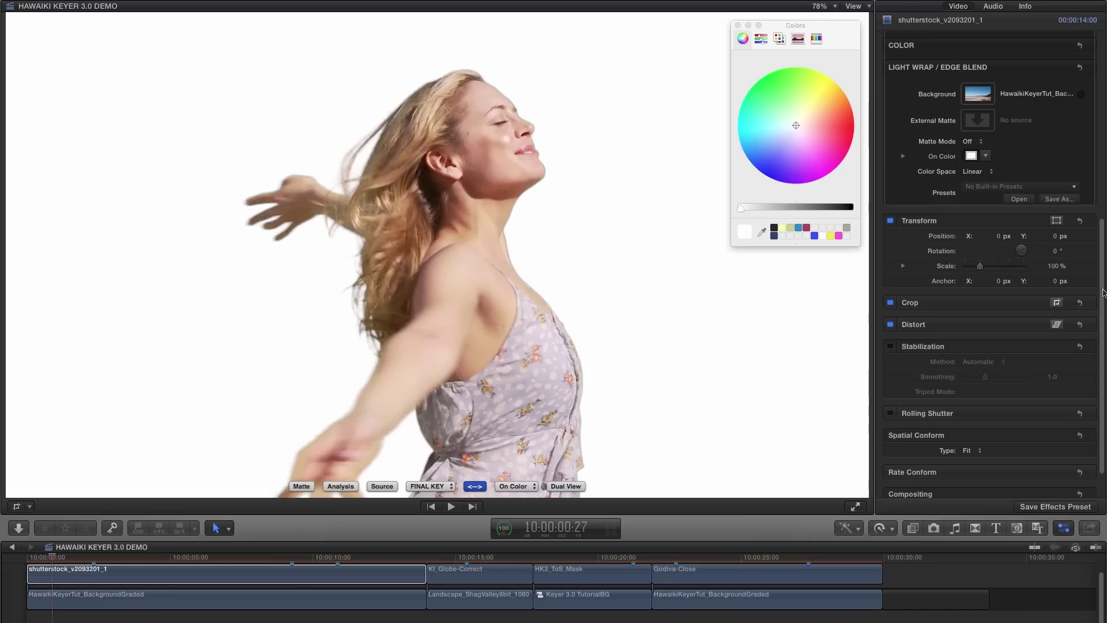
{"action": "left_click_drag", "start_coordinate": [1103, 295], "coordinate": [1102, 229]}
Enable Use Color and Light Wrap, toggling Light Wrap off and on to compare.
{"action": "left_click", "coordinate": [1064, 192]}
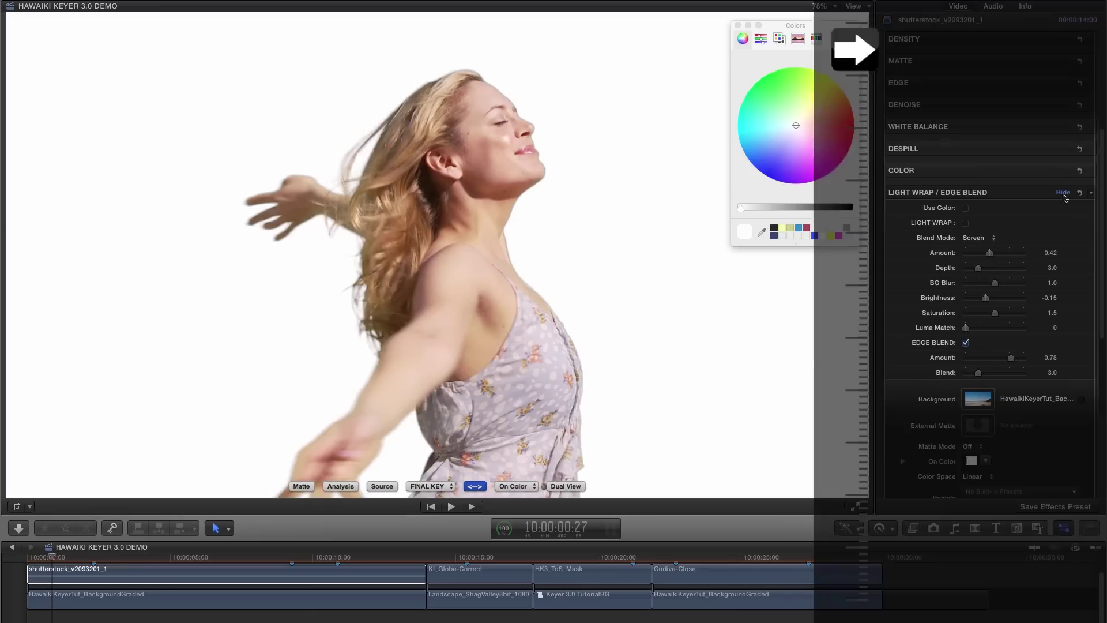
{"action": "left_click", "coordinate": [966, 207]}
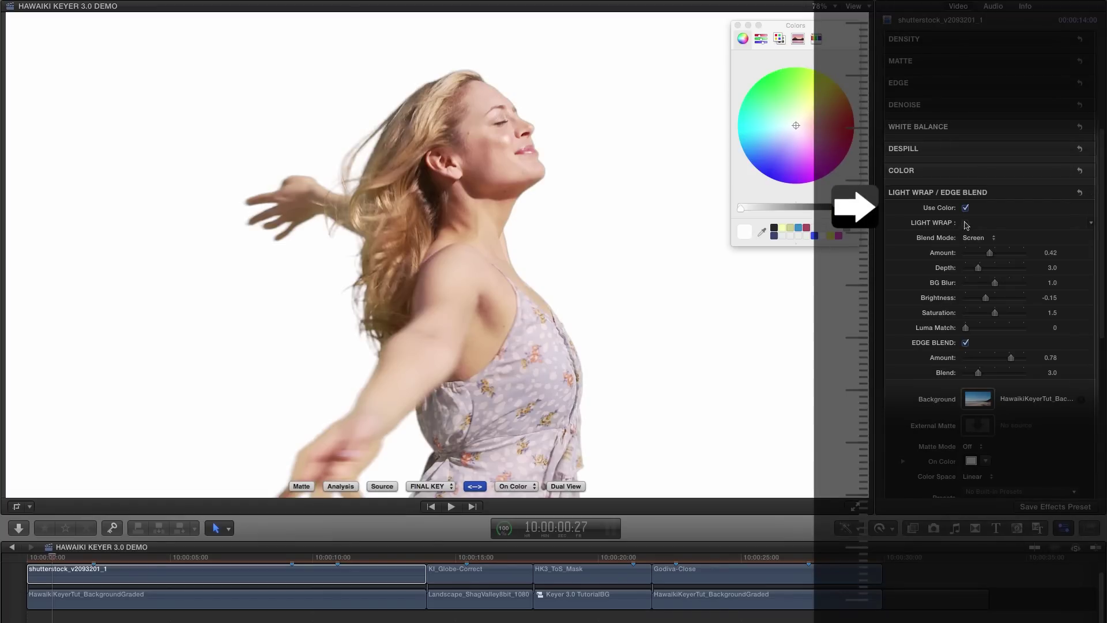
{"action": "left_click", "coordinate": [966, 223]}
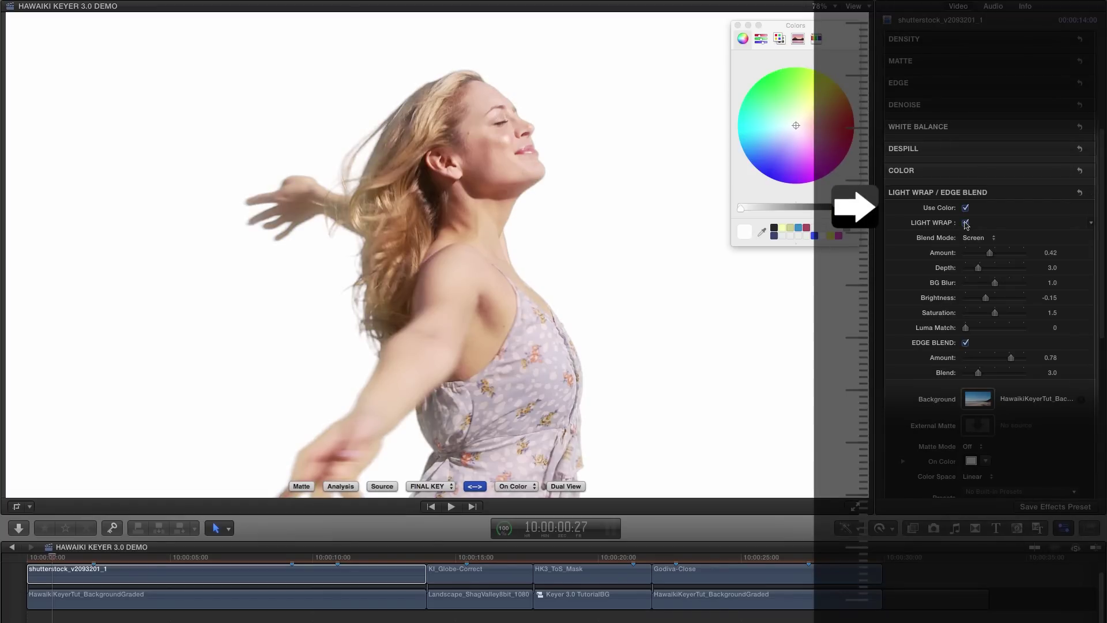
{"action": "left_click", "coordinate": [966, 224]}
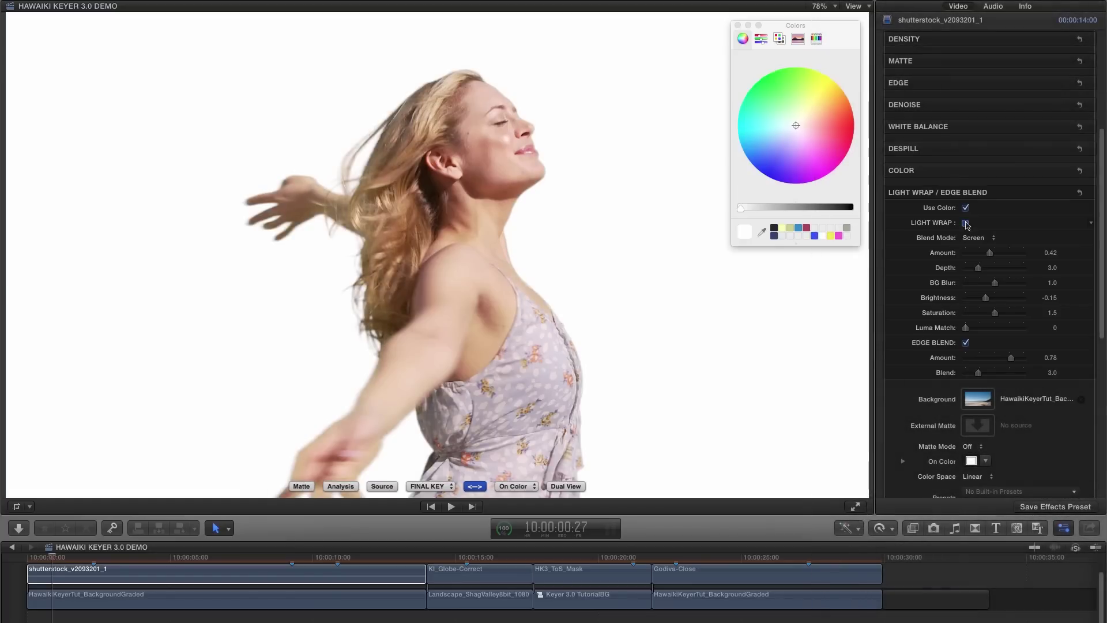
{"action": "left_click", "coordinate": [966, 224]}
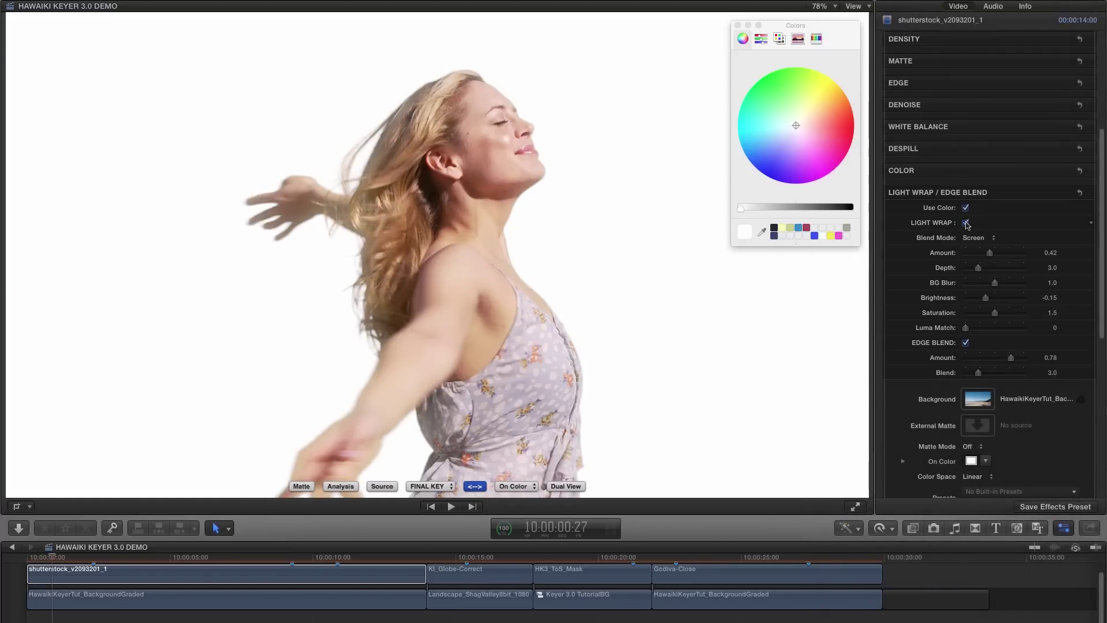